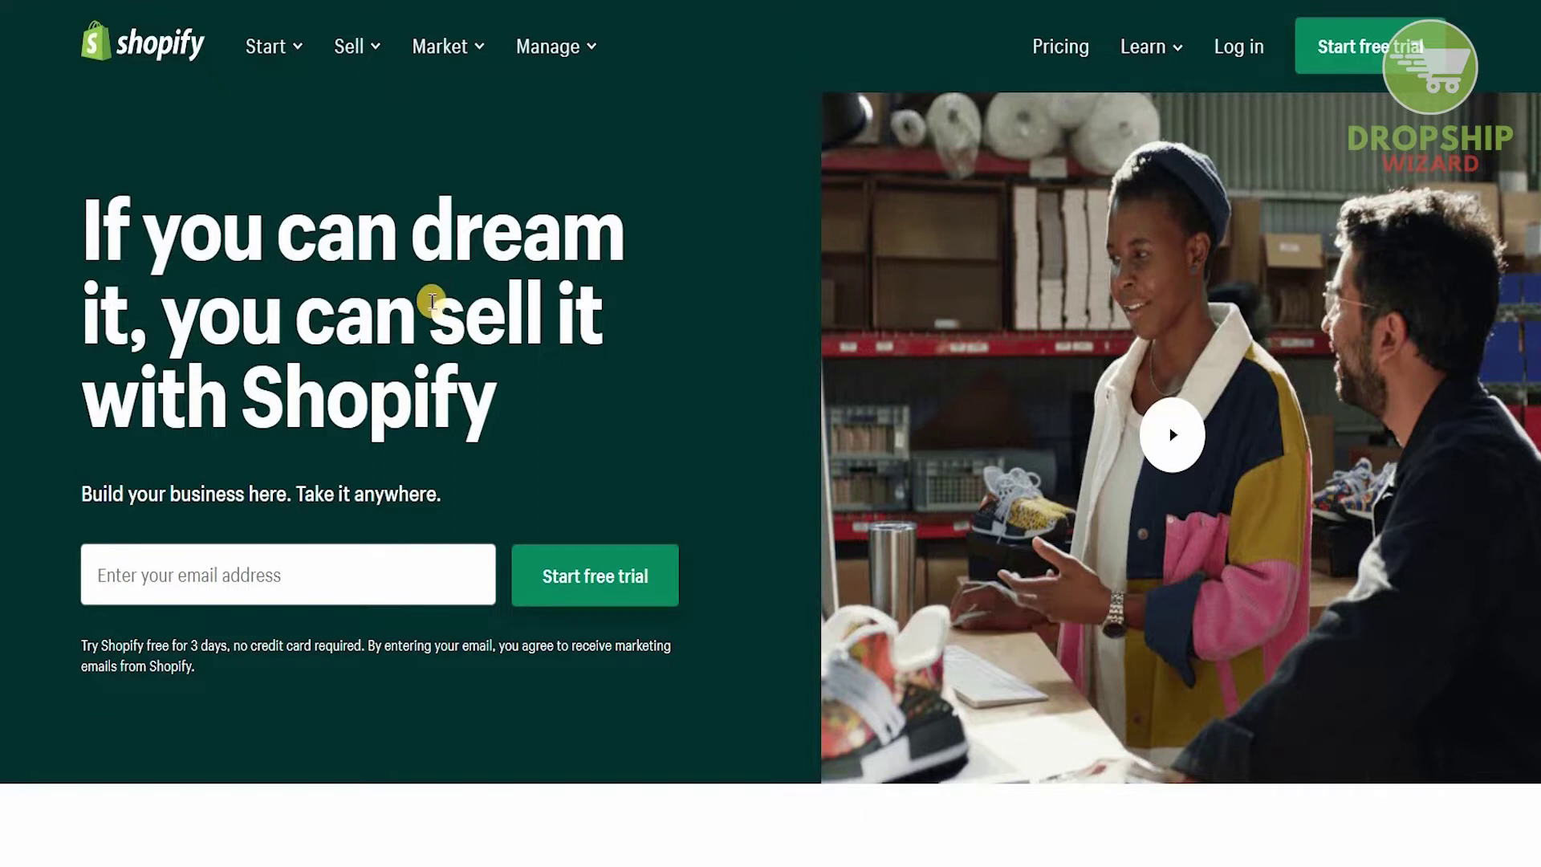
- Tell Shopify the business is just starting and will sell through an online store
scroll(432, 302, "down", 3)
scroll(432, 302, "down", 3)
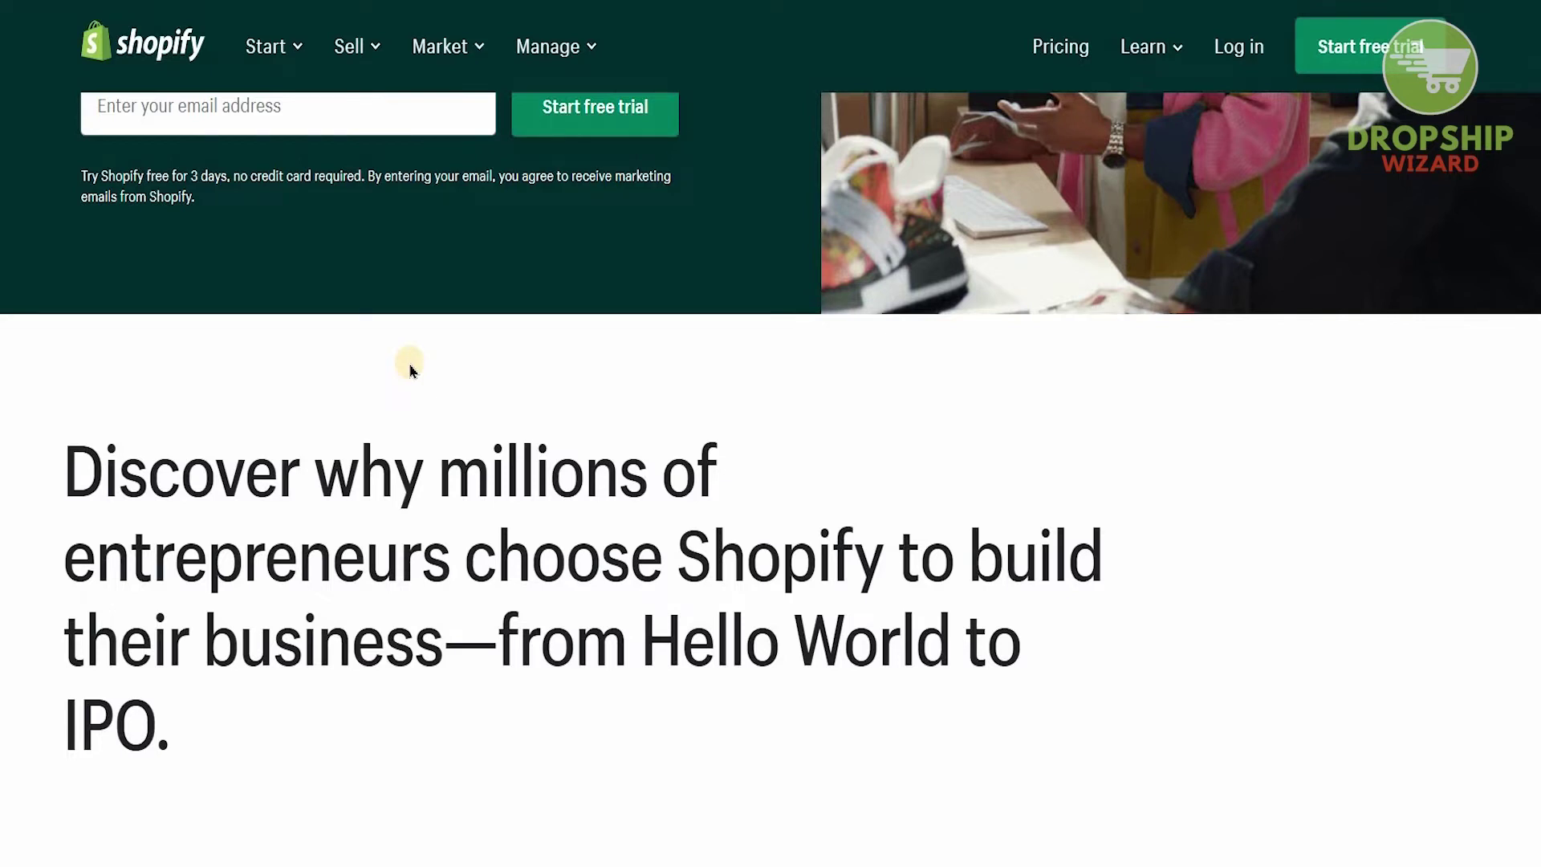
scroll(409, 369, "down", 15)
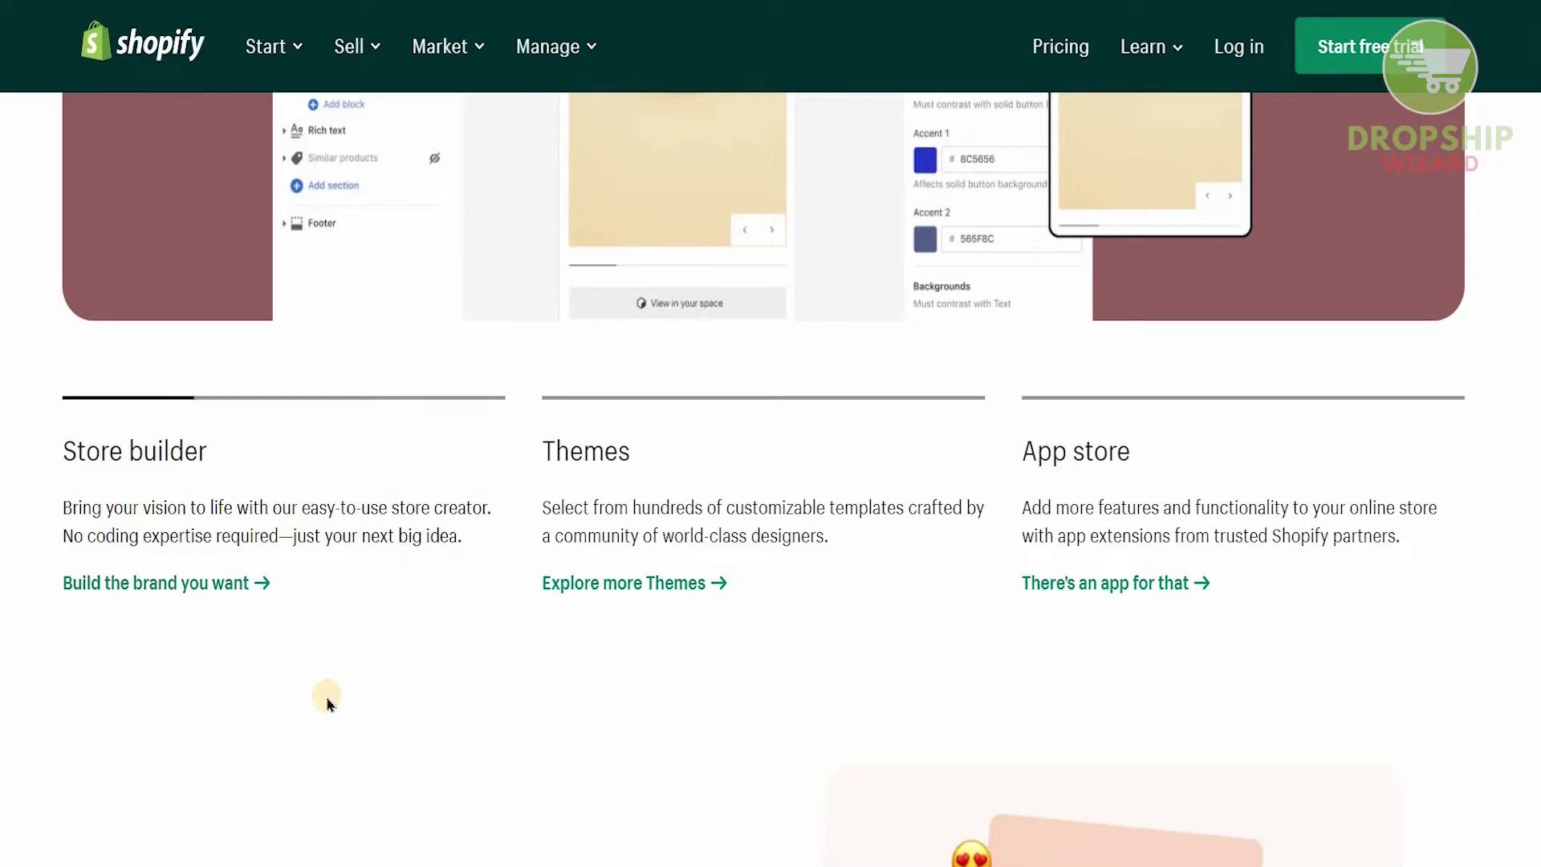
scroll(327, 703, "down", 9)
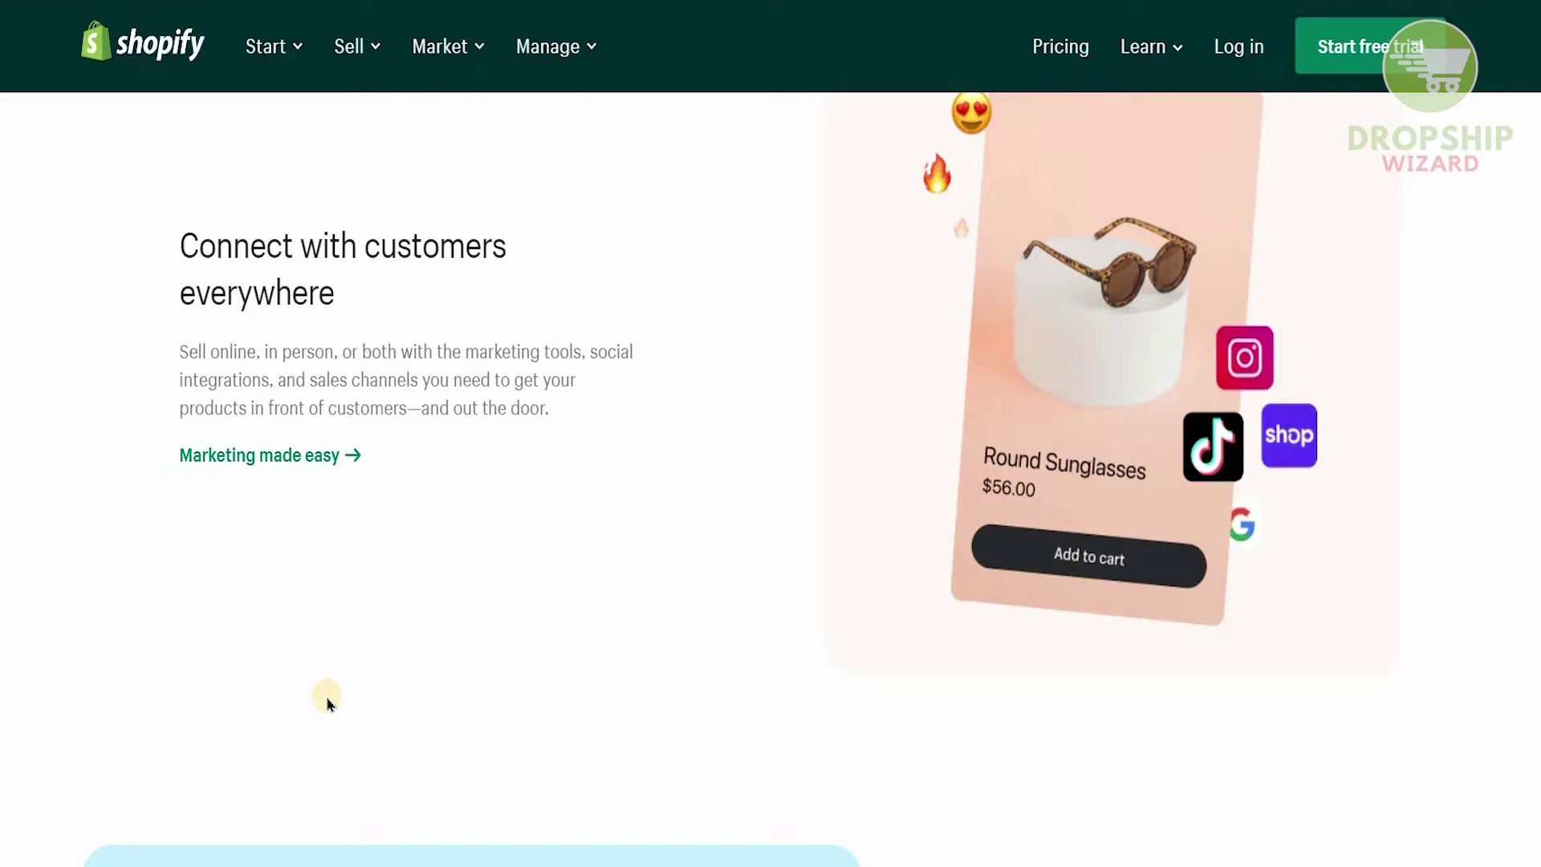
scroll(327, 703, "down", 9)
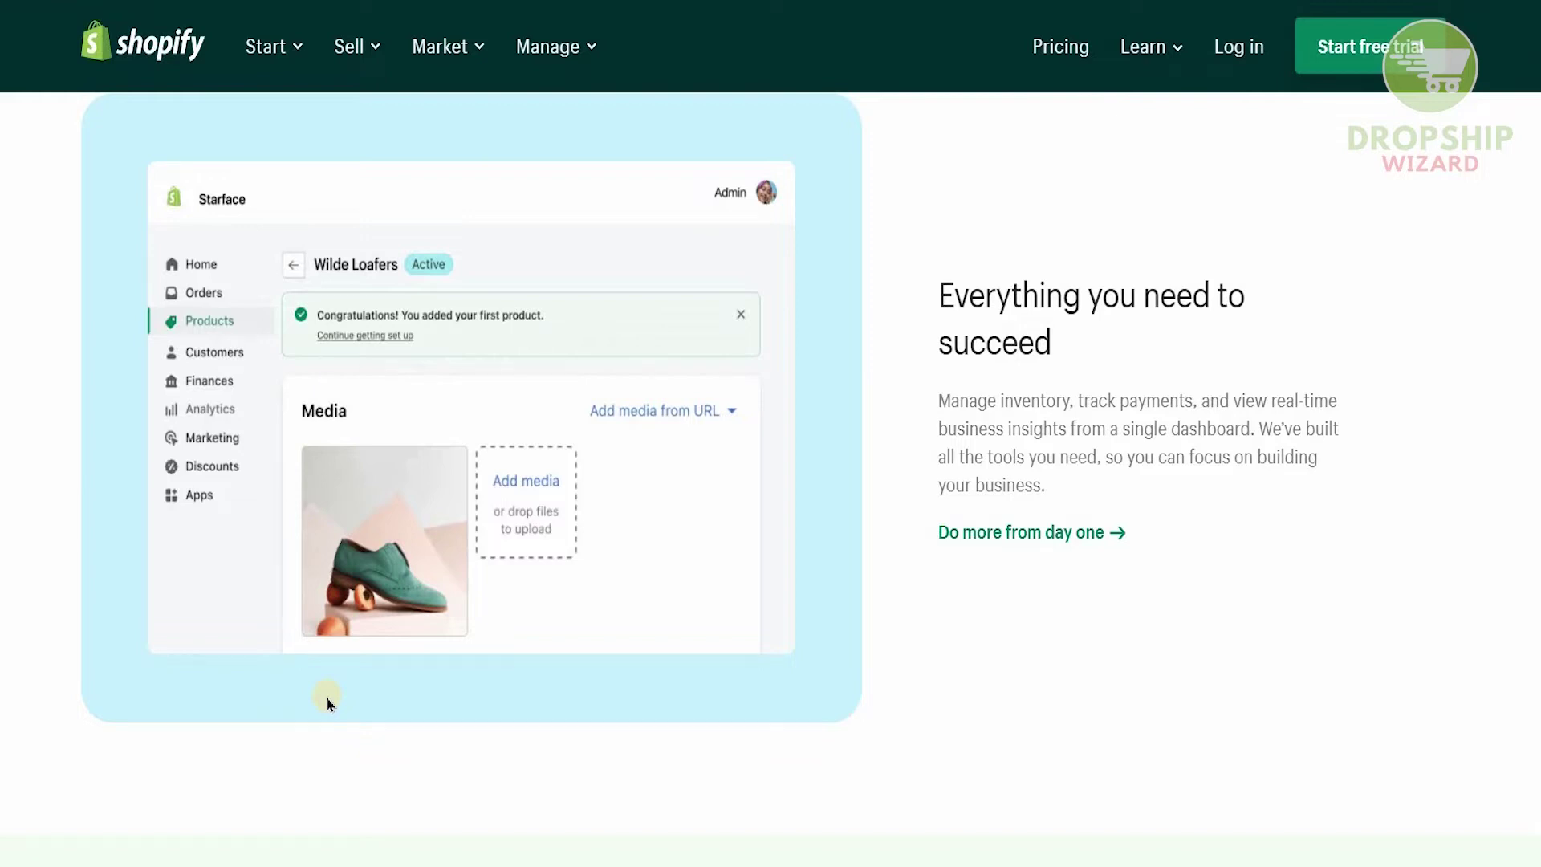
scroll(327, 703, "down", 10)
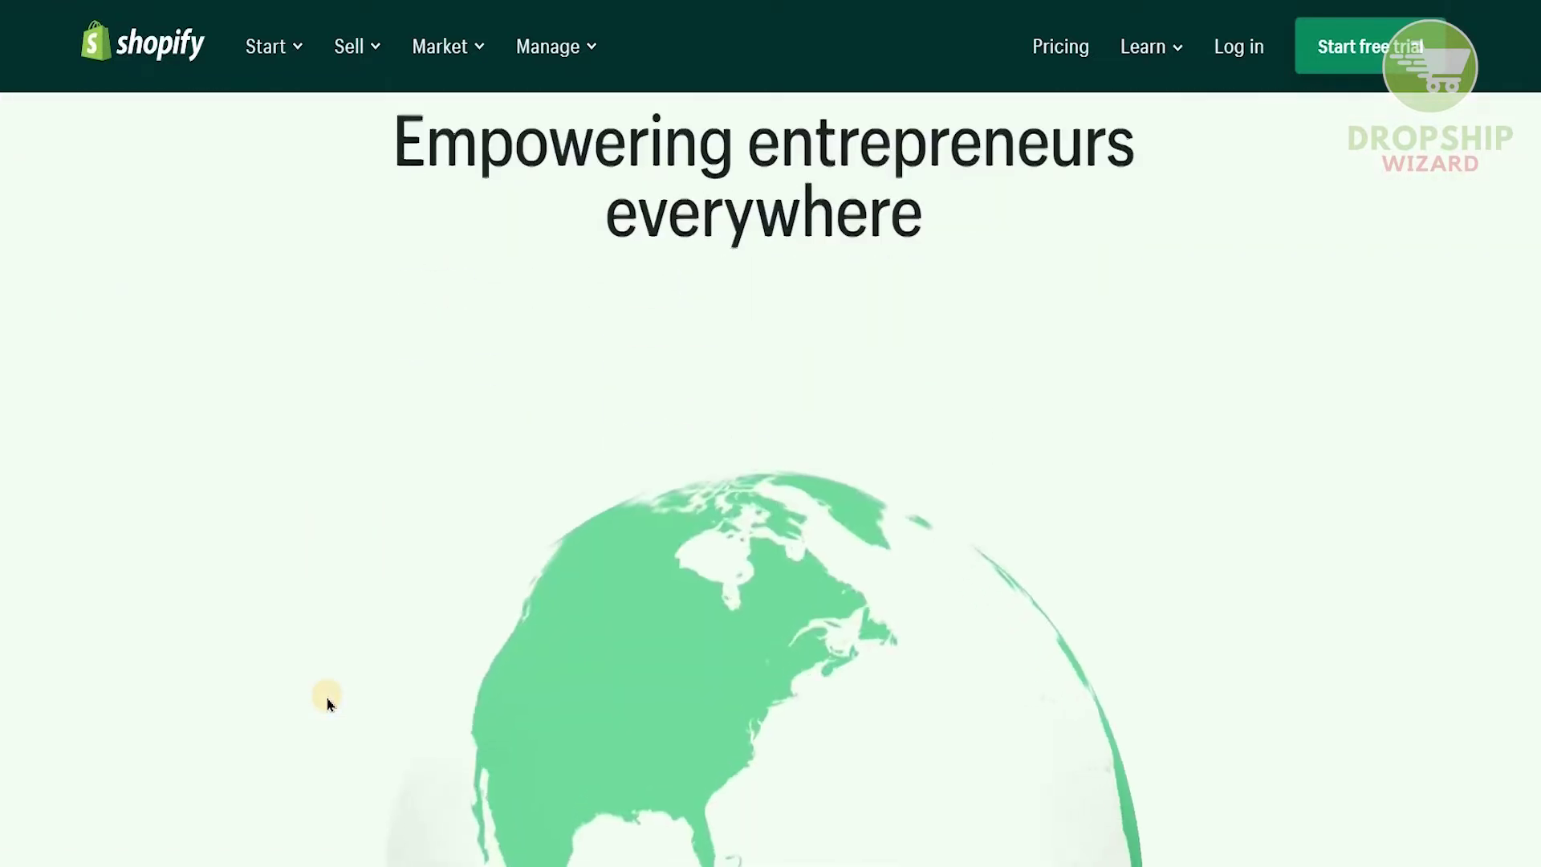
scroll(328, 703, "down", 5)
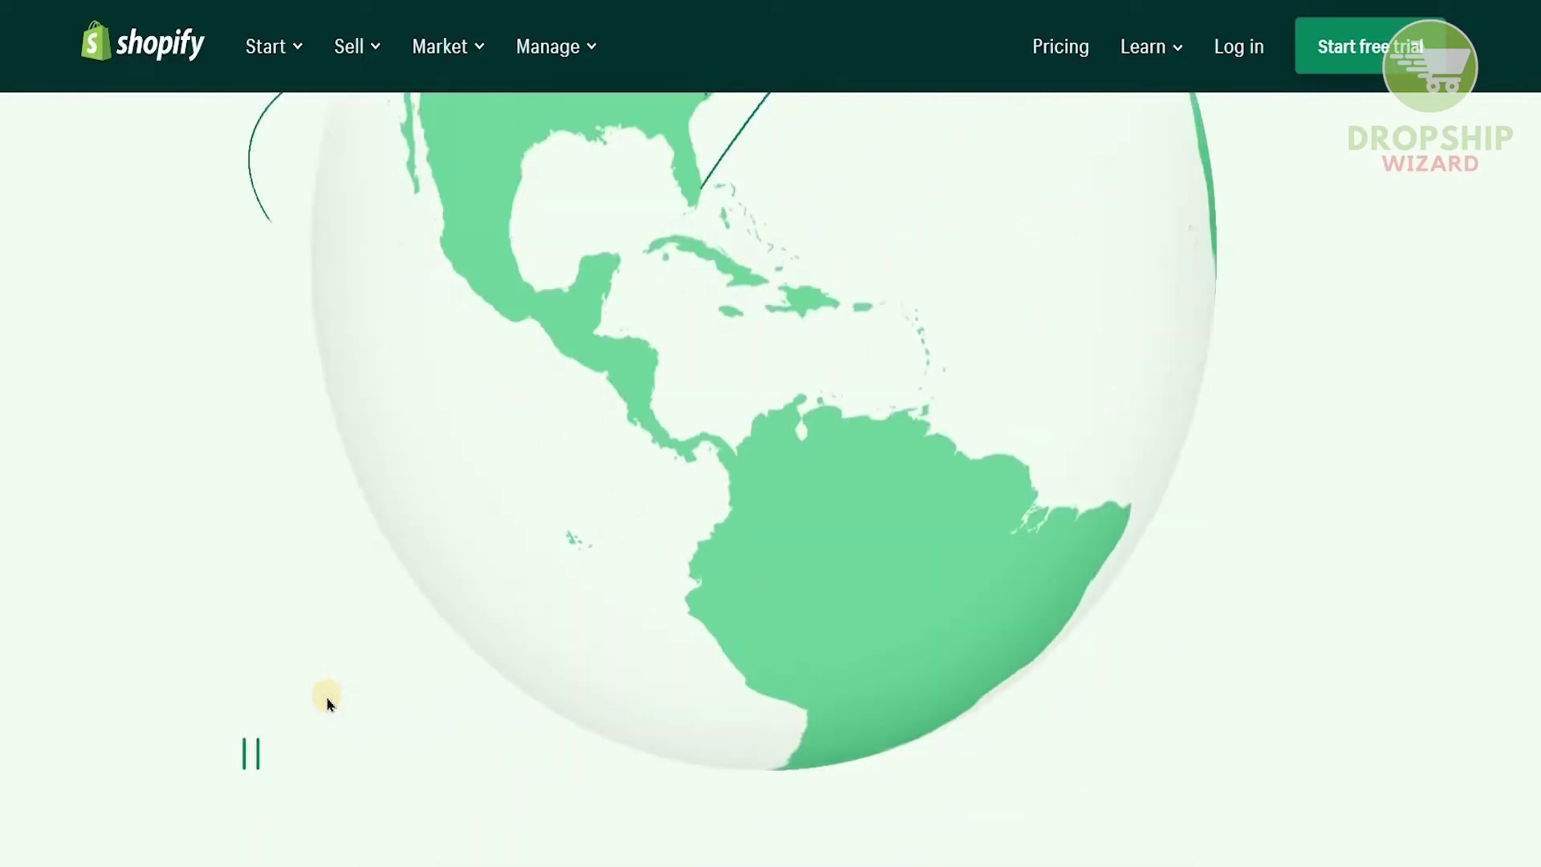
scroll(327, 703, "down", 3)
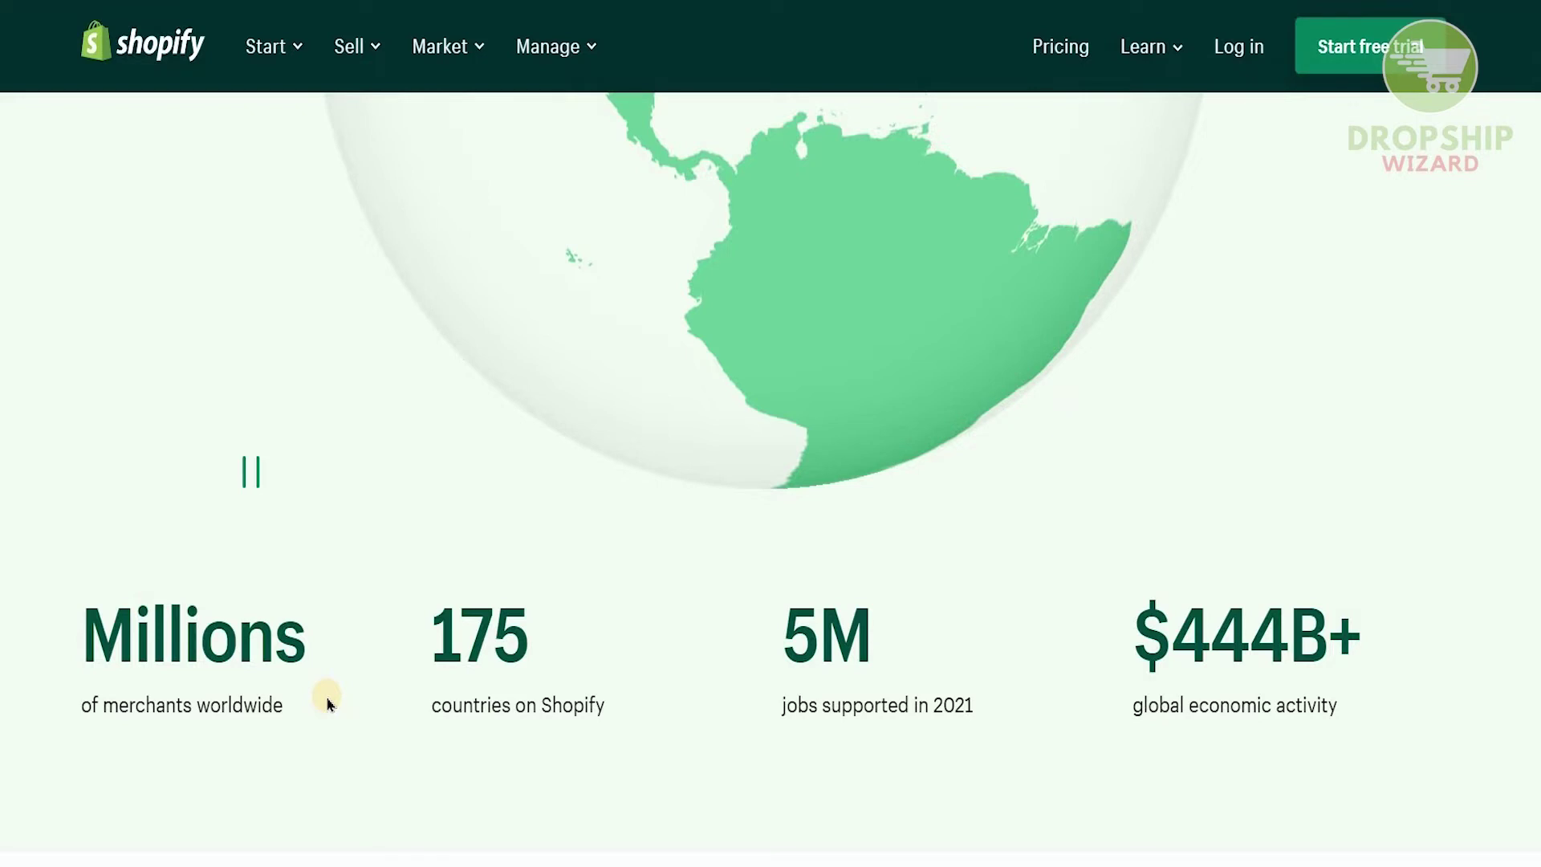
scroll(328, 703, "down", 10)
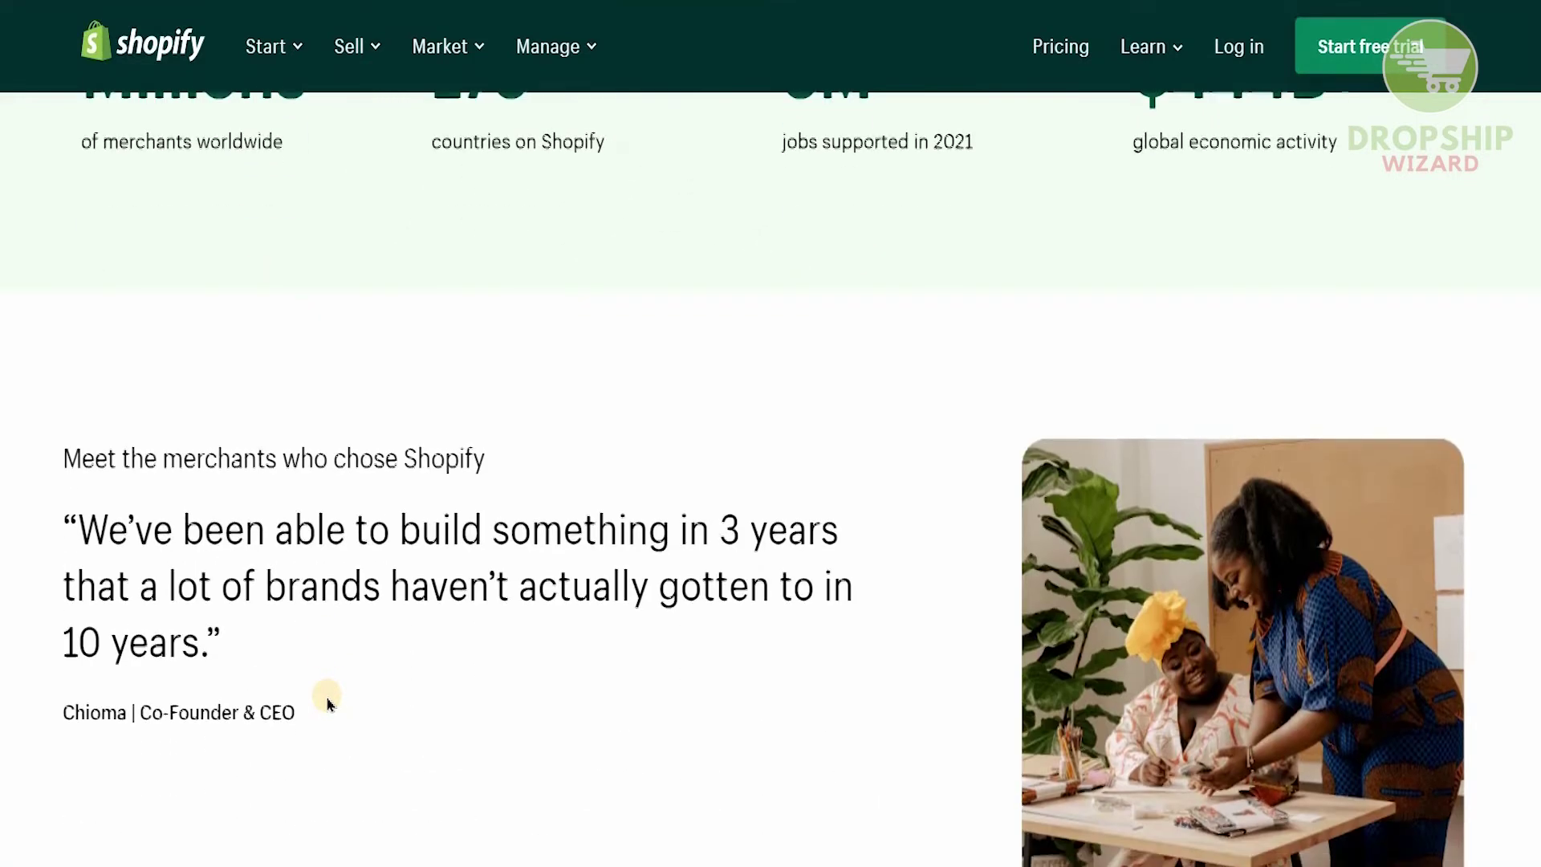
scroll(327, 703, "down", 10)
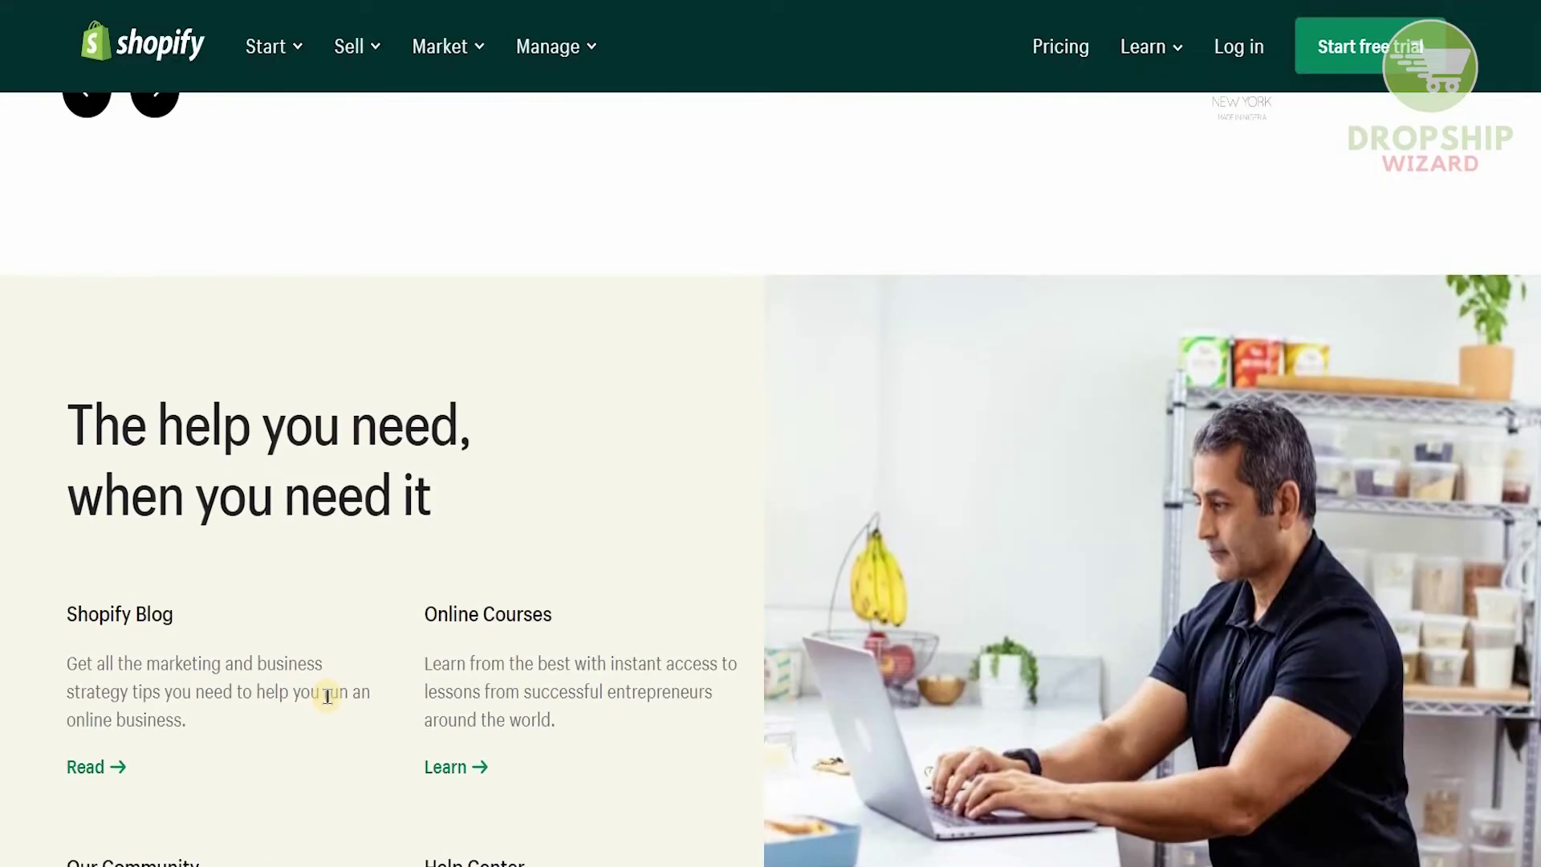
scroll(328, 703, "down", 1)
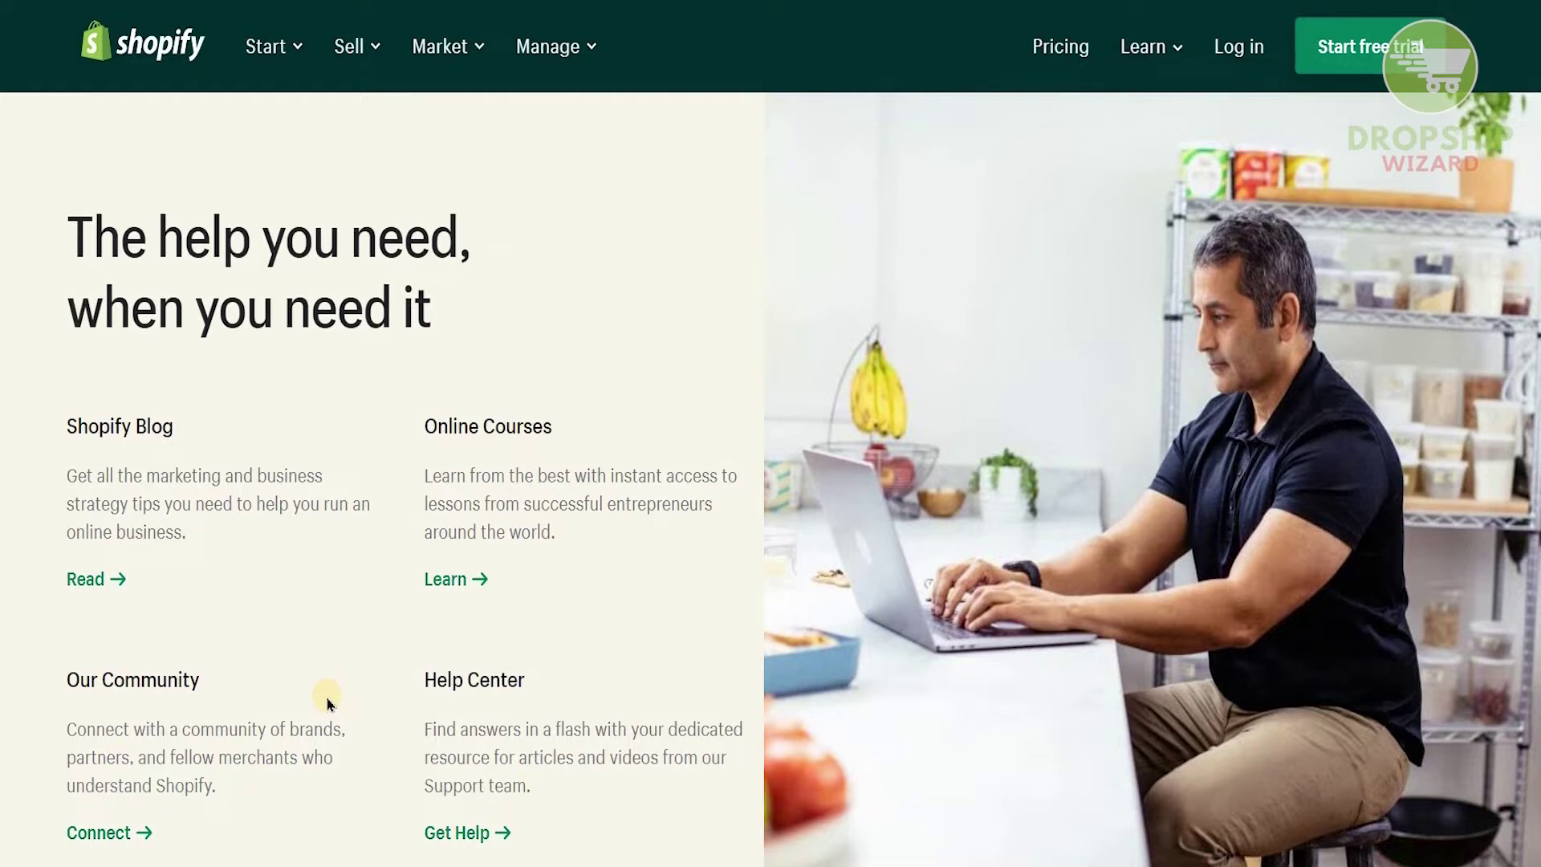
scroll(327, 698, "down", 2)
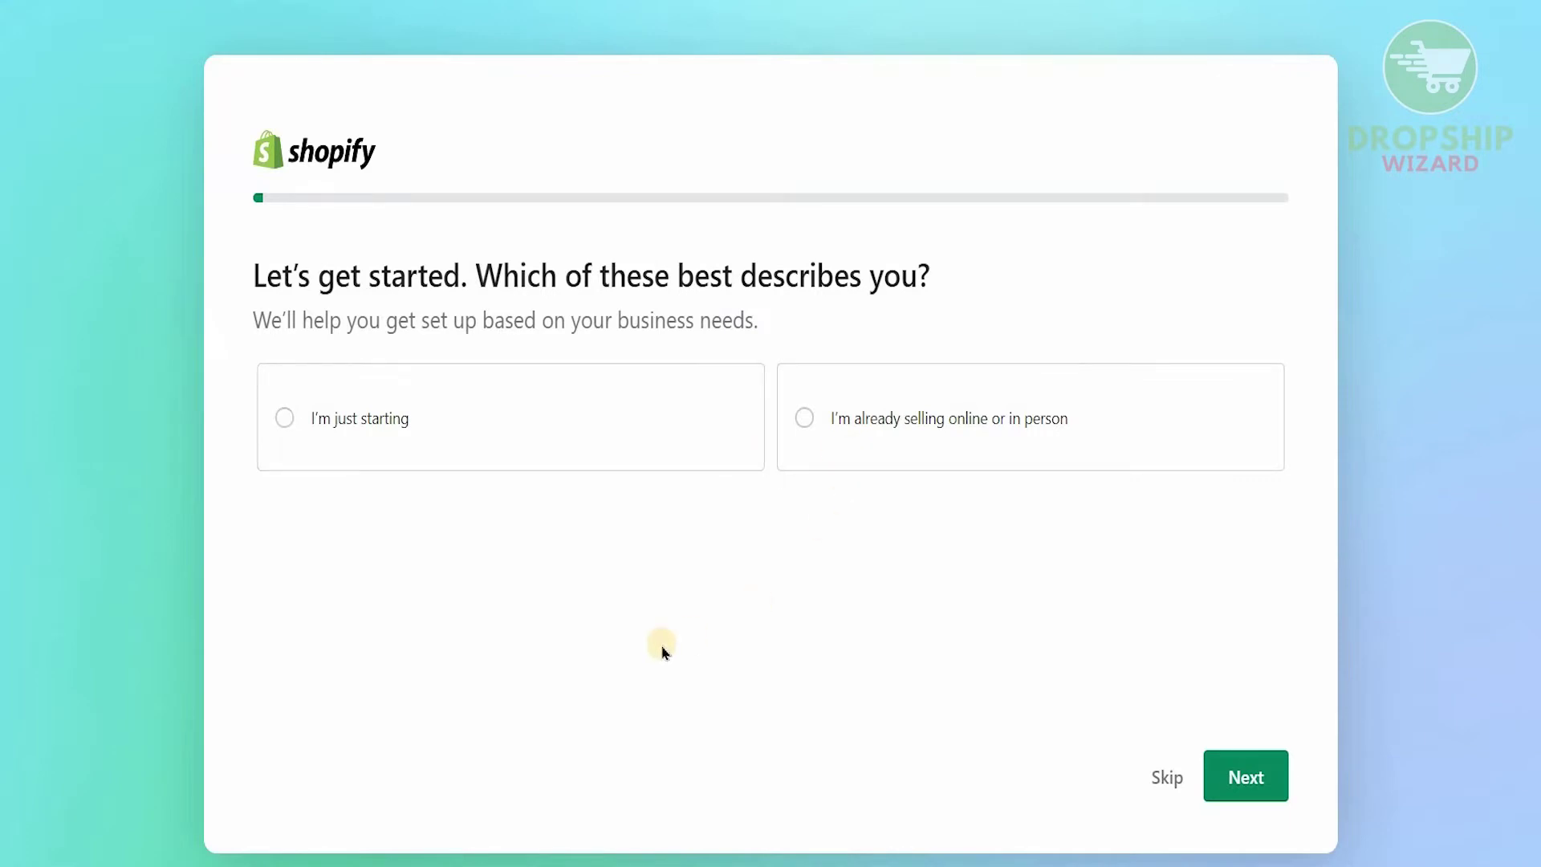
left_click(437, 451)
left_click(1255, 783)
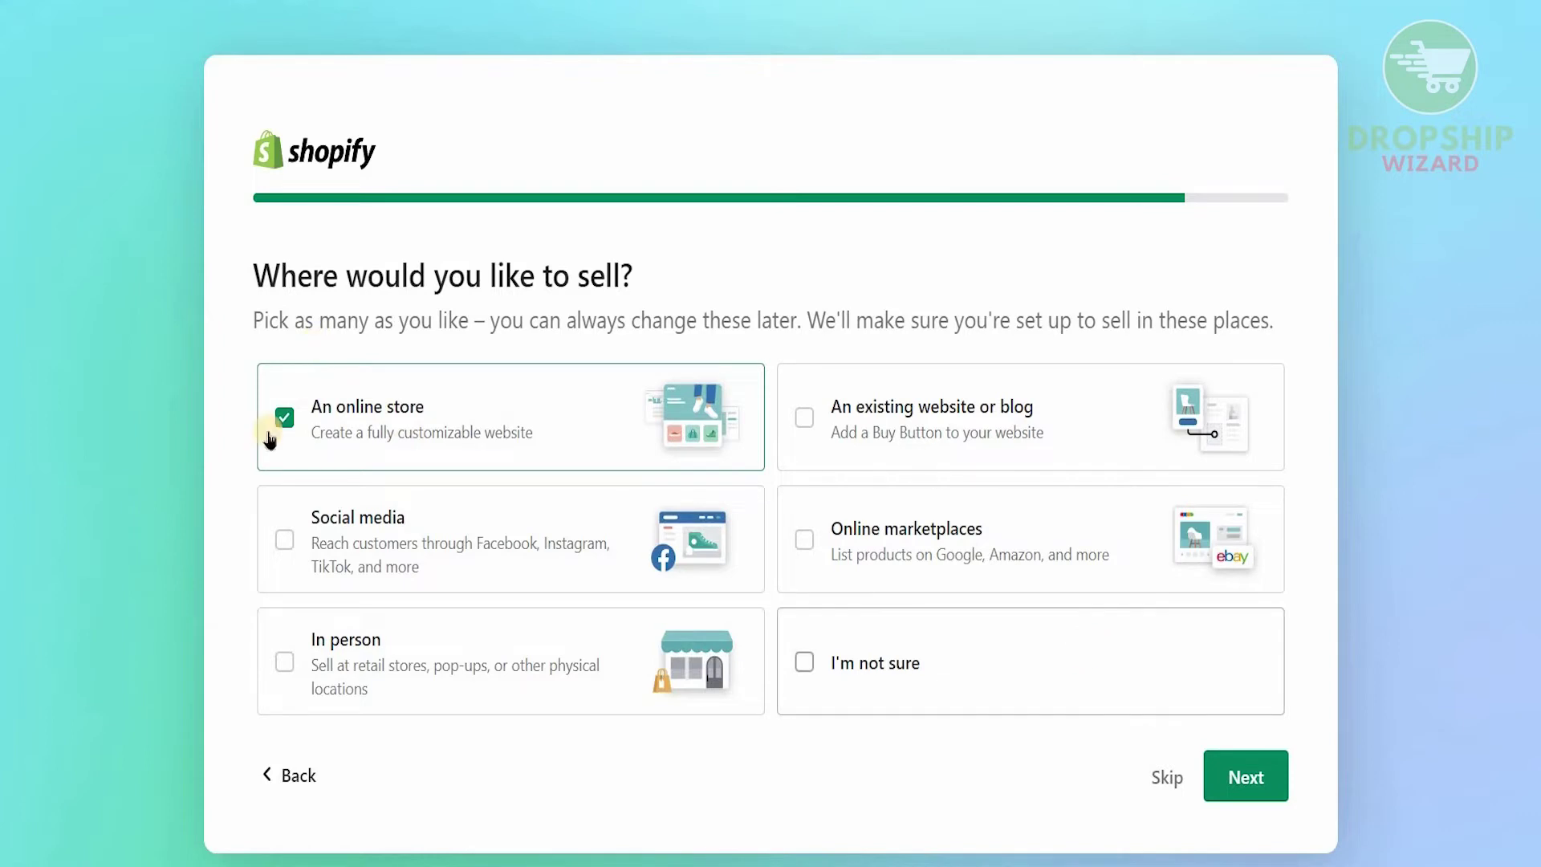
left_click(1273, 777)
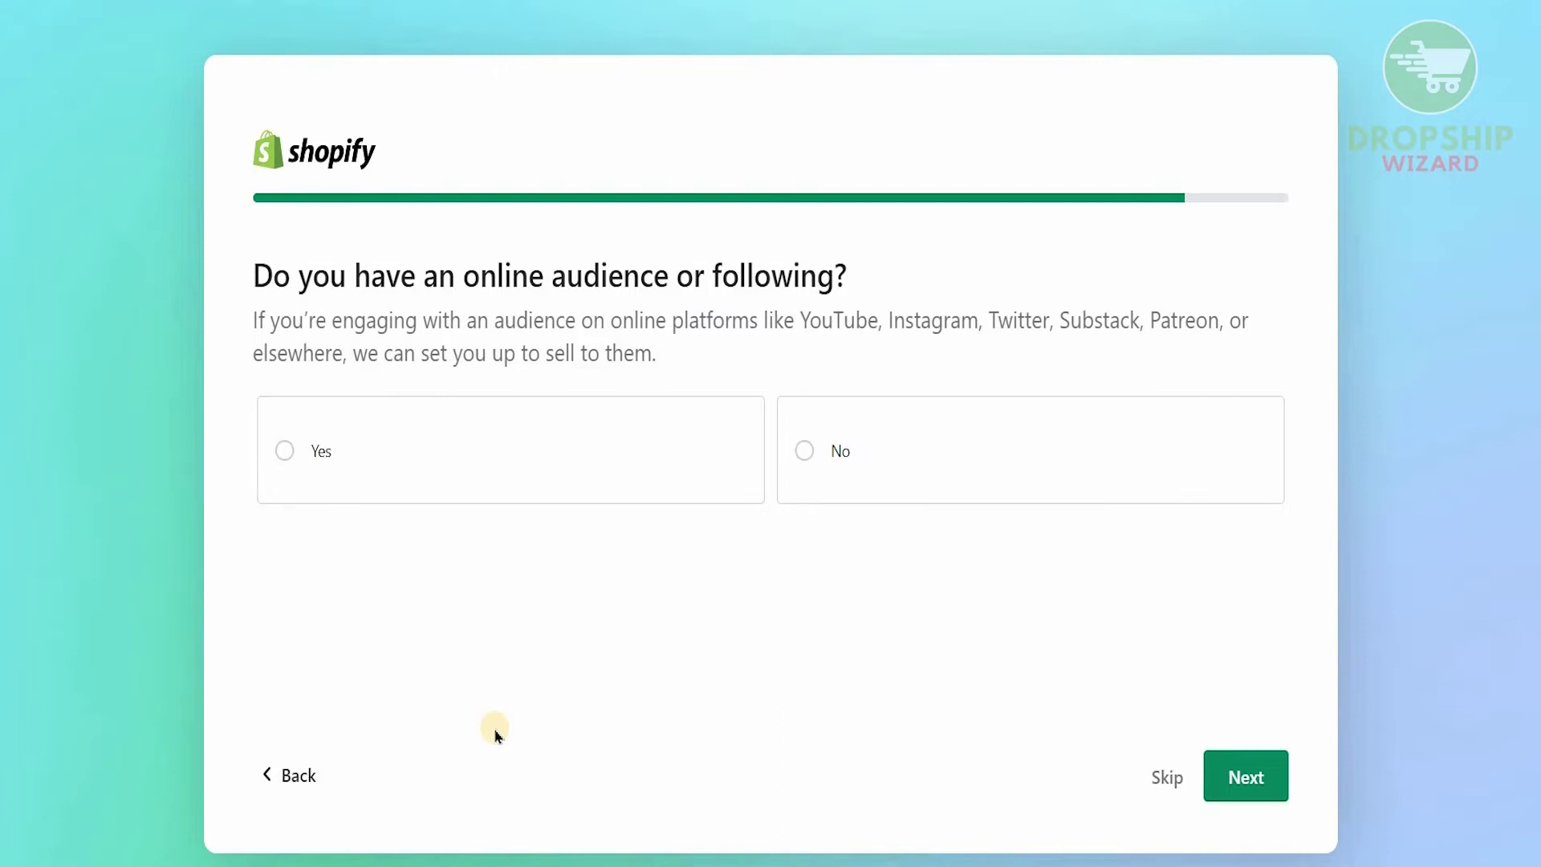
- Answer Yes to having an online audience, with Facebook, Youtube and Twitter as its platforms
left_click(666, 463)
left_click(1249, 773)
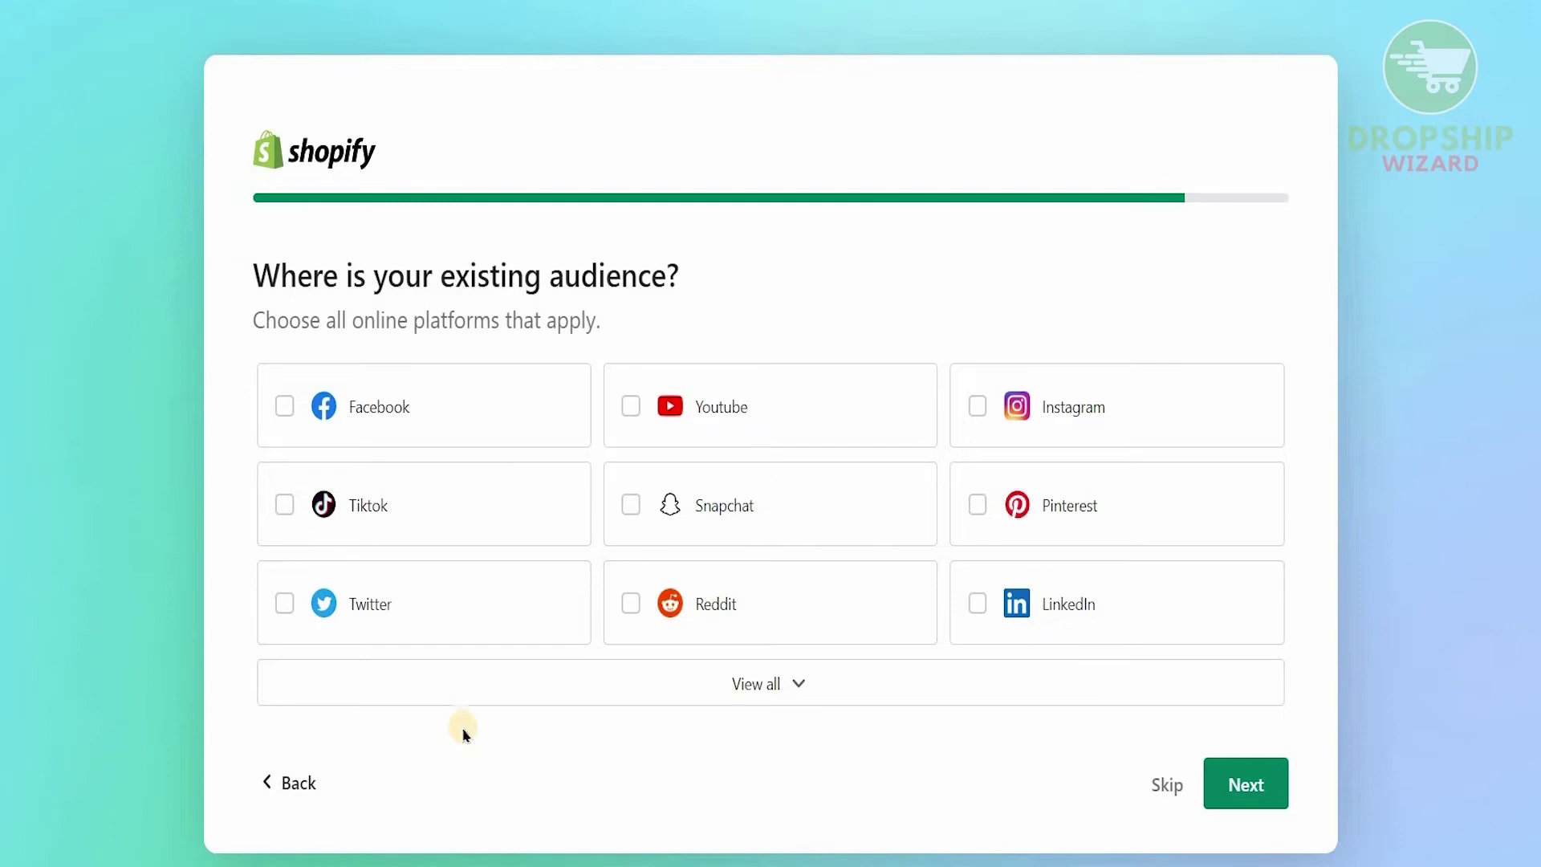
left_click(284, 406)
left_click(631, 406)
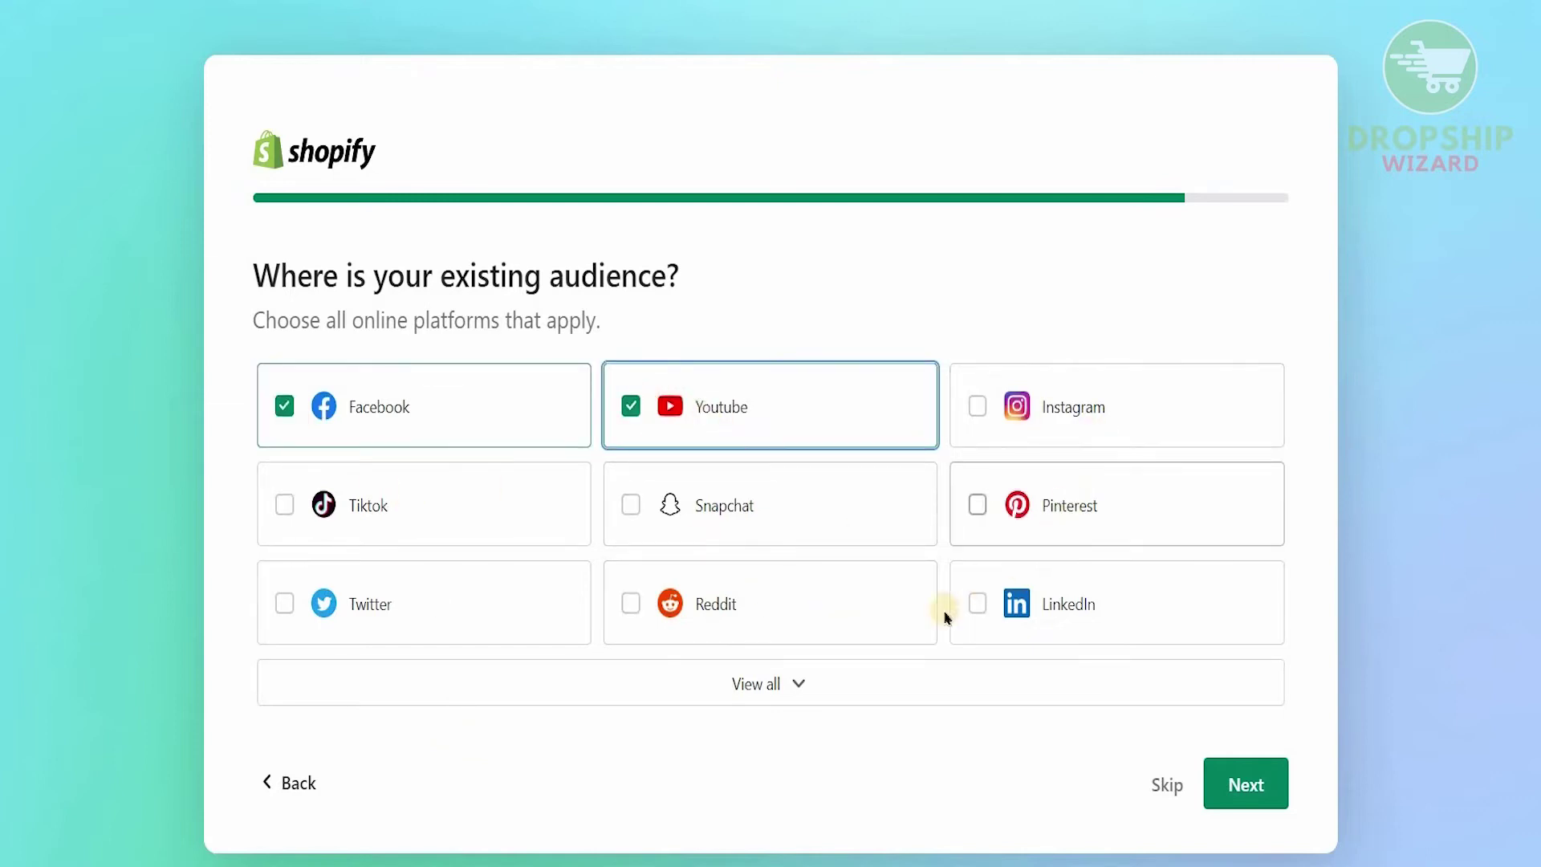
left_click(367, 615)
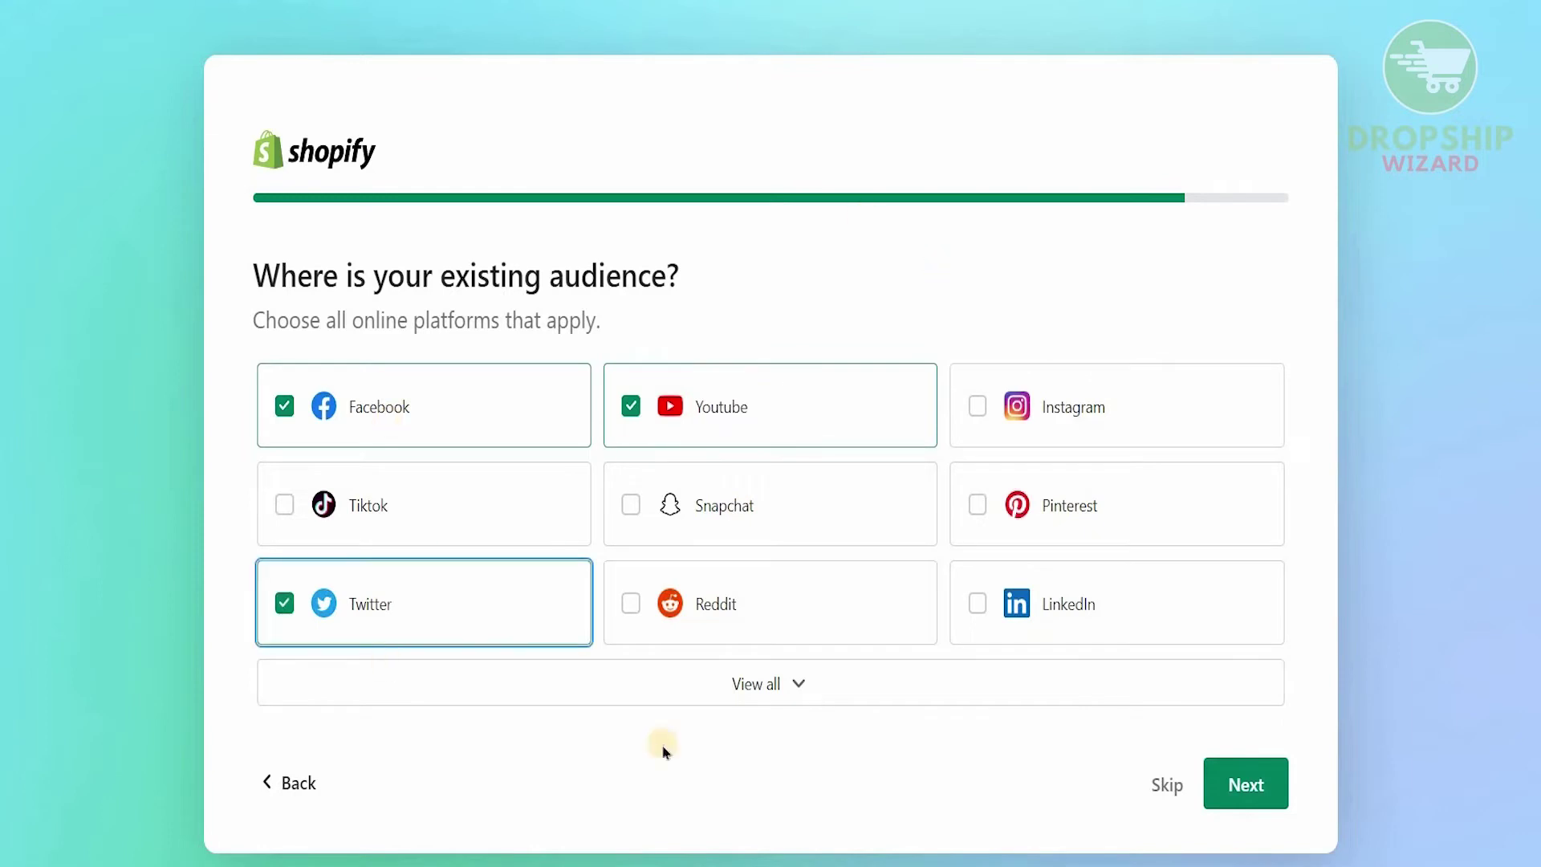
left_click(1274, 773)
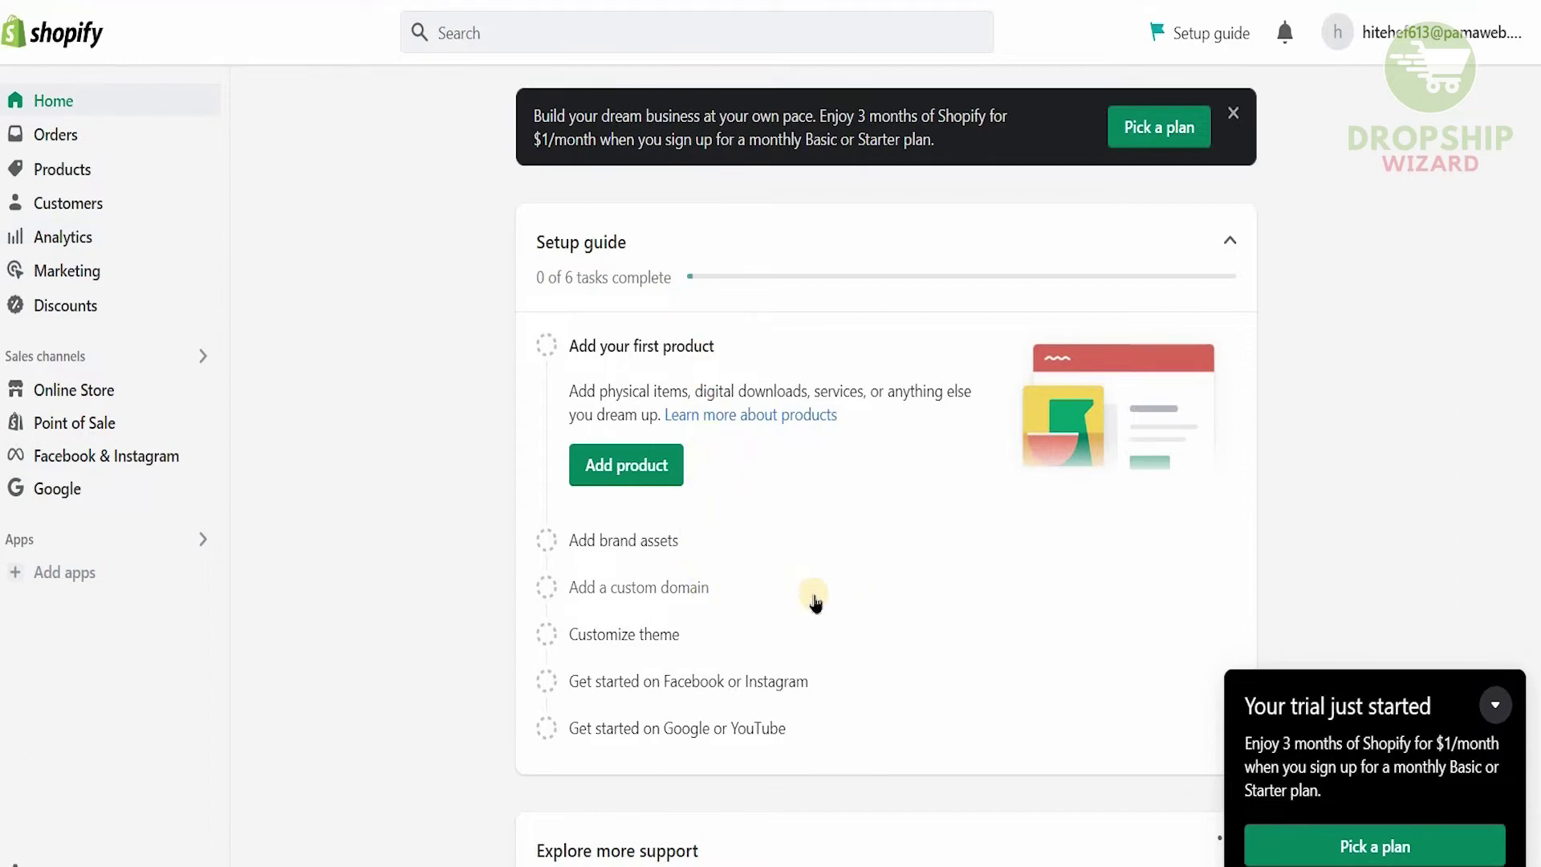
scroll(816, 602, "down", 2)
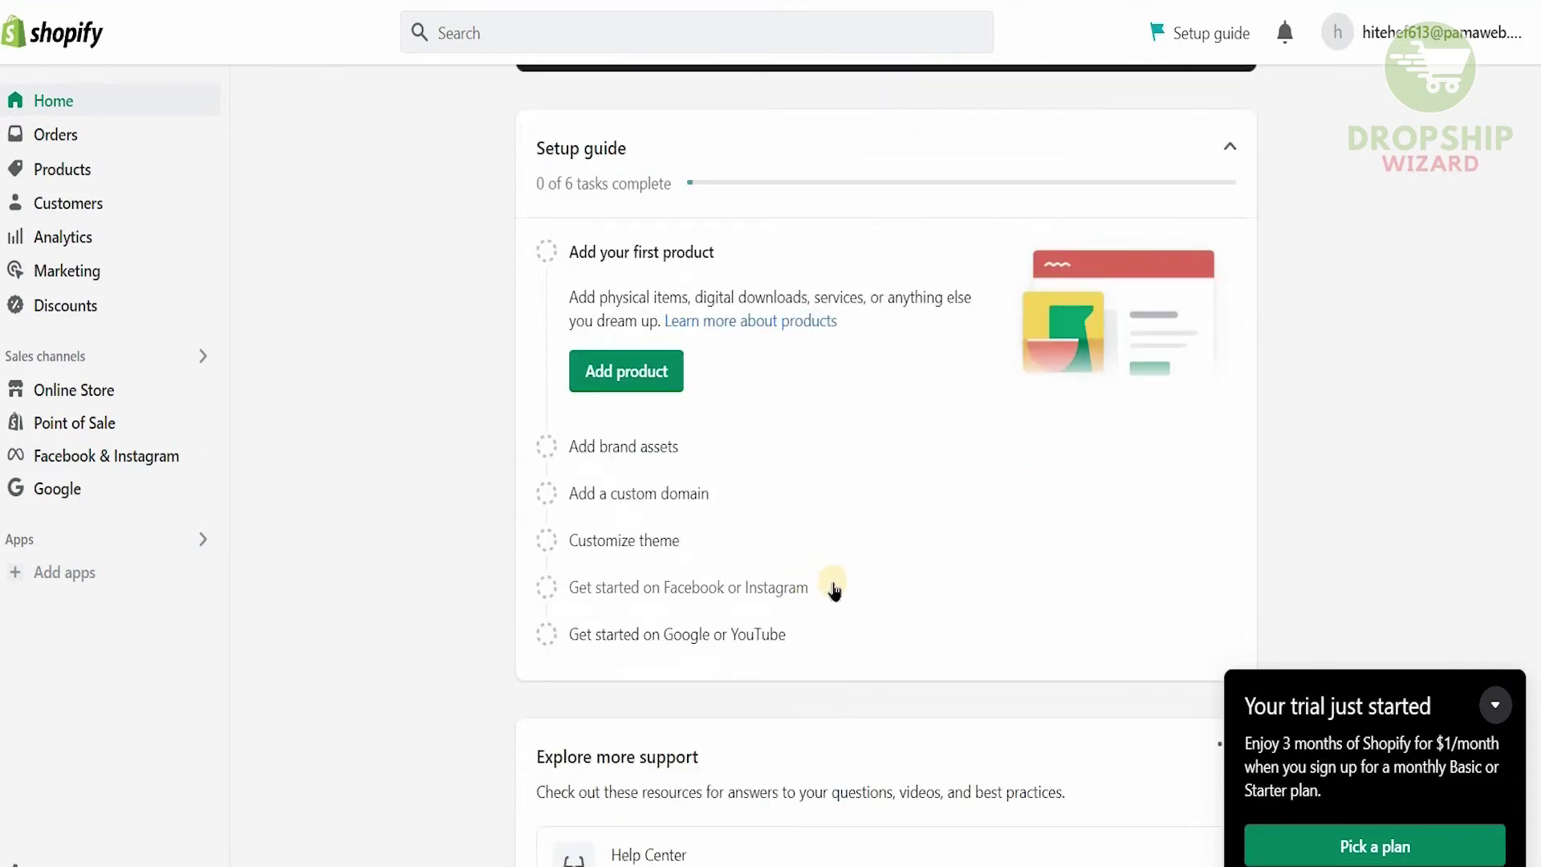
scroll(834, 590, "down", 2)
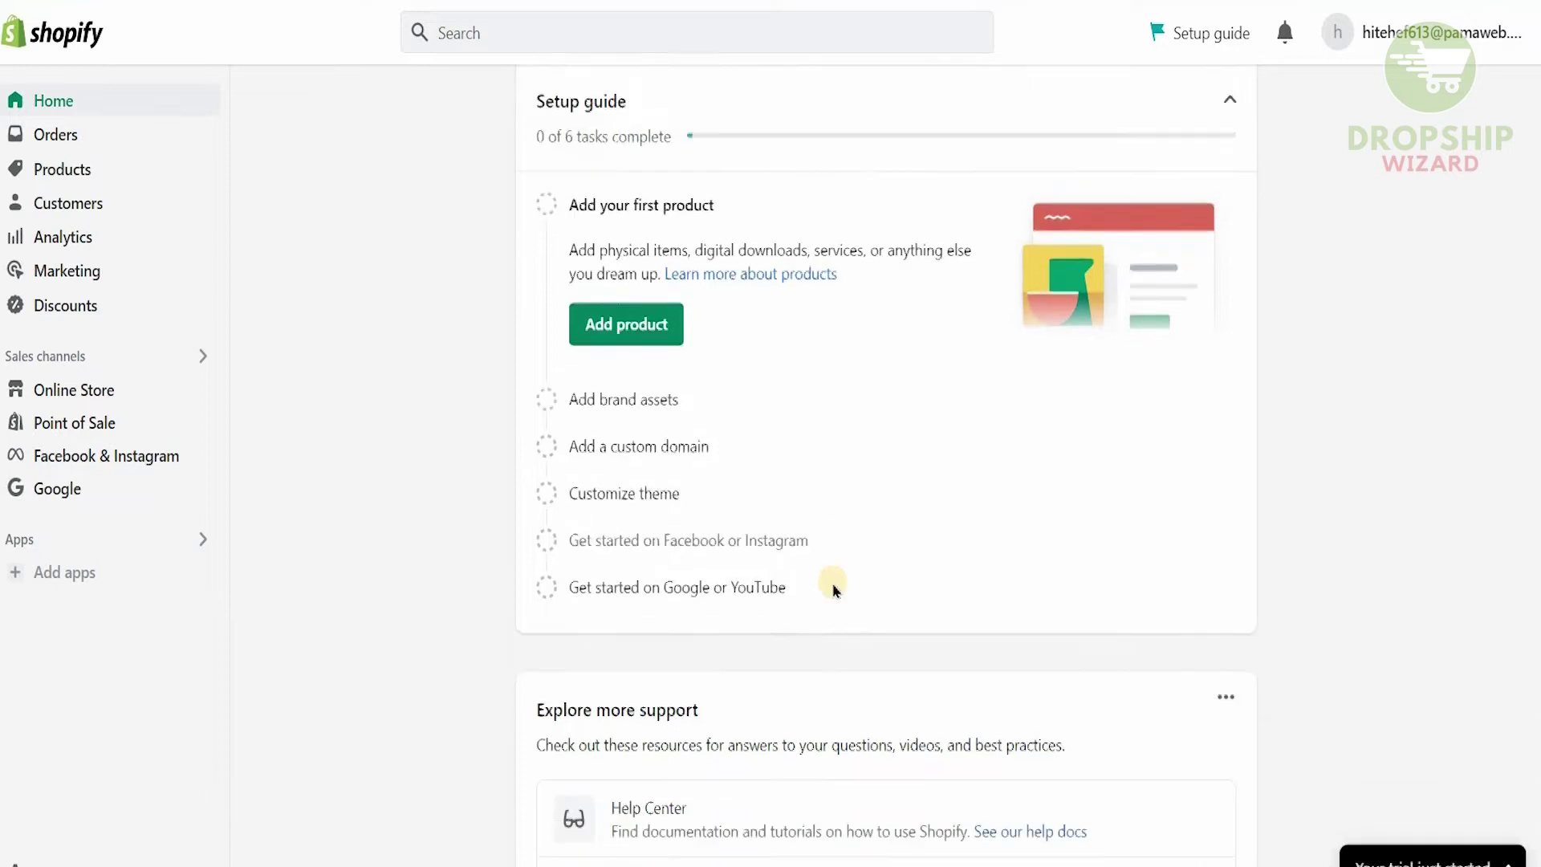
scroll(832, 587, "down", 6)
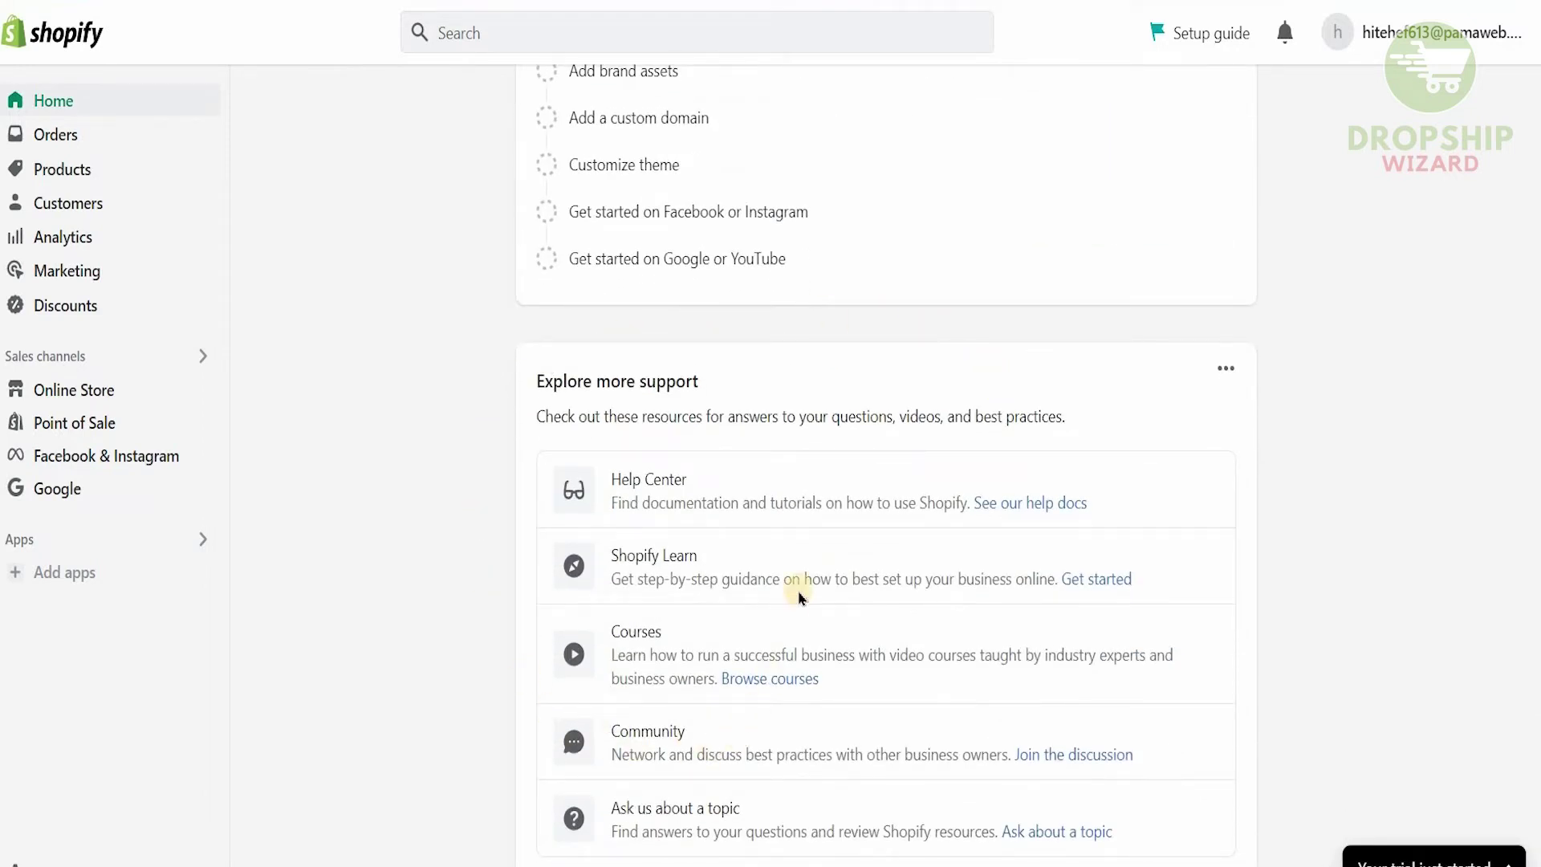
scroll(799, 598, "down", 1)
scroll(799, 598, "down", 3)
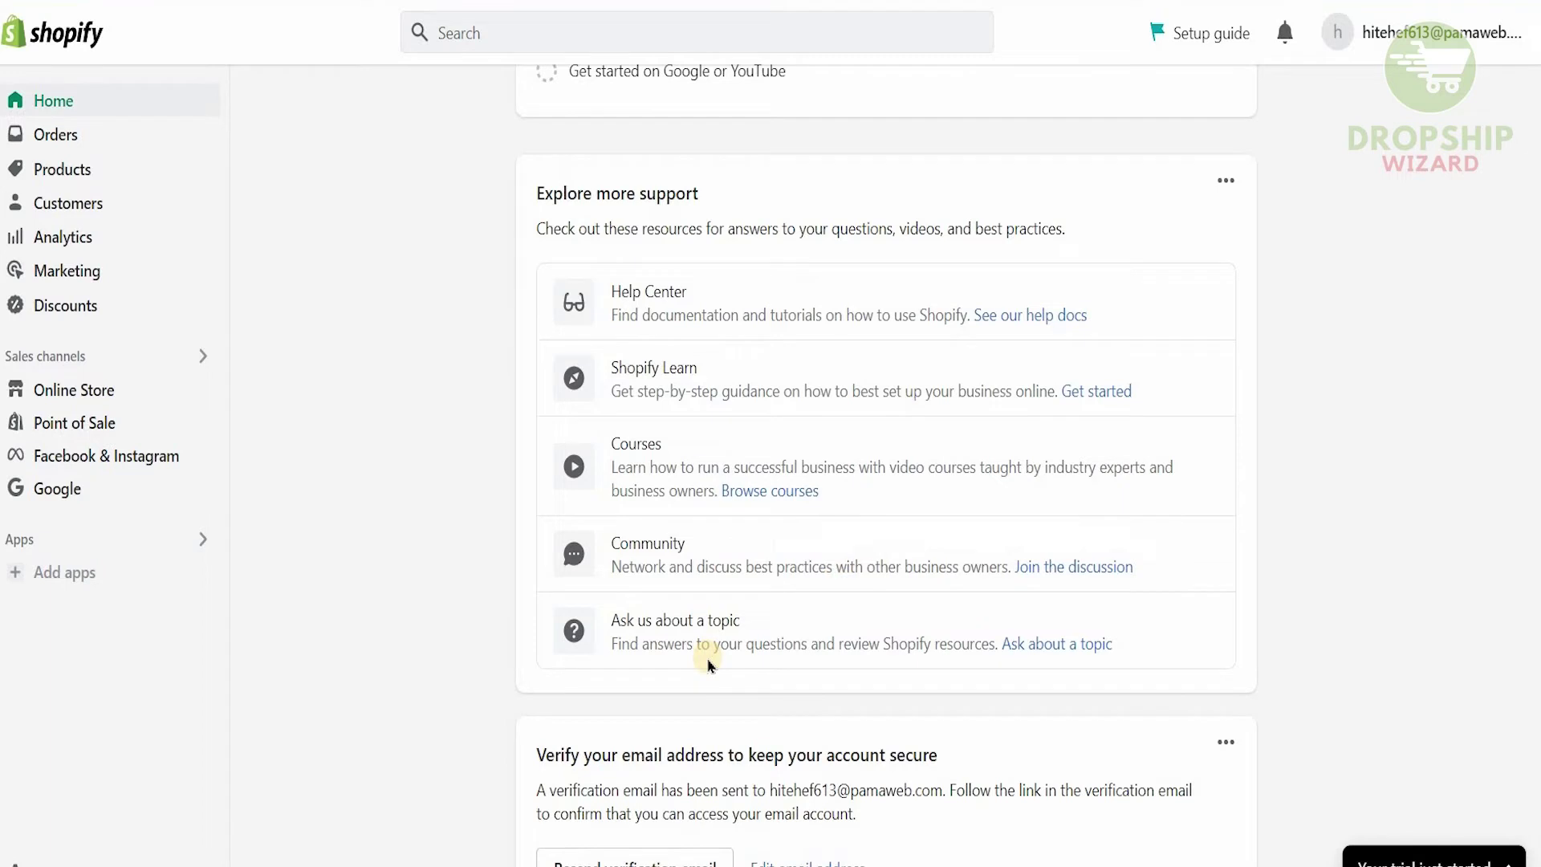
scroll(471, 639, "up", 6)
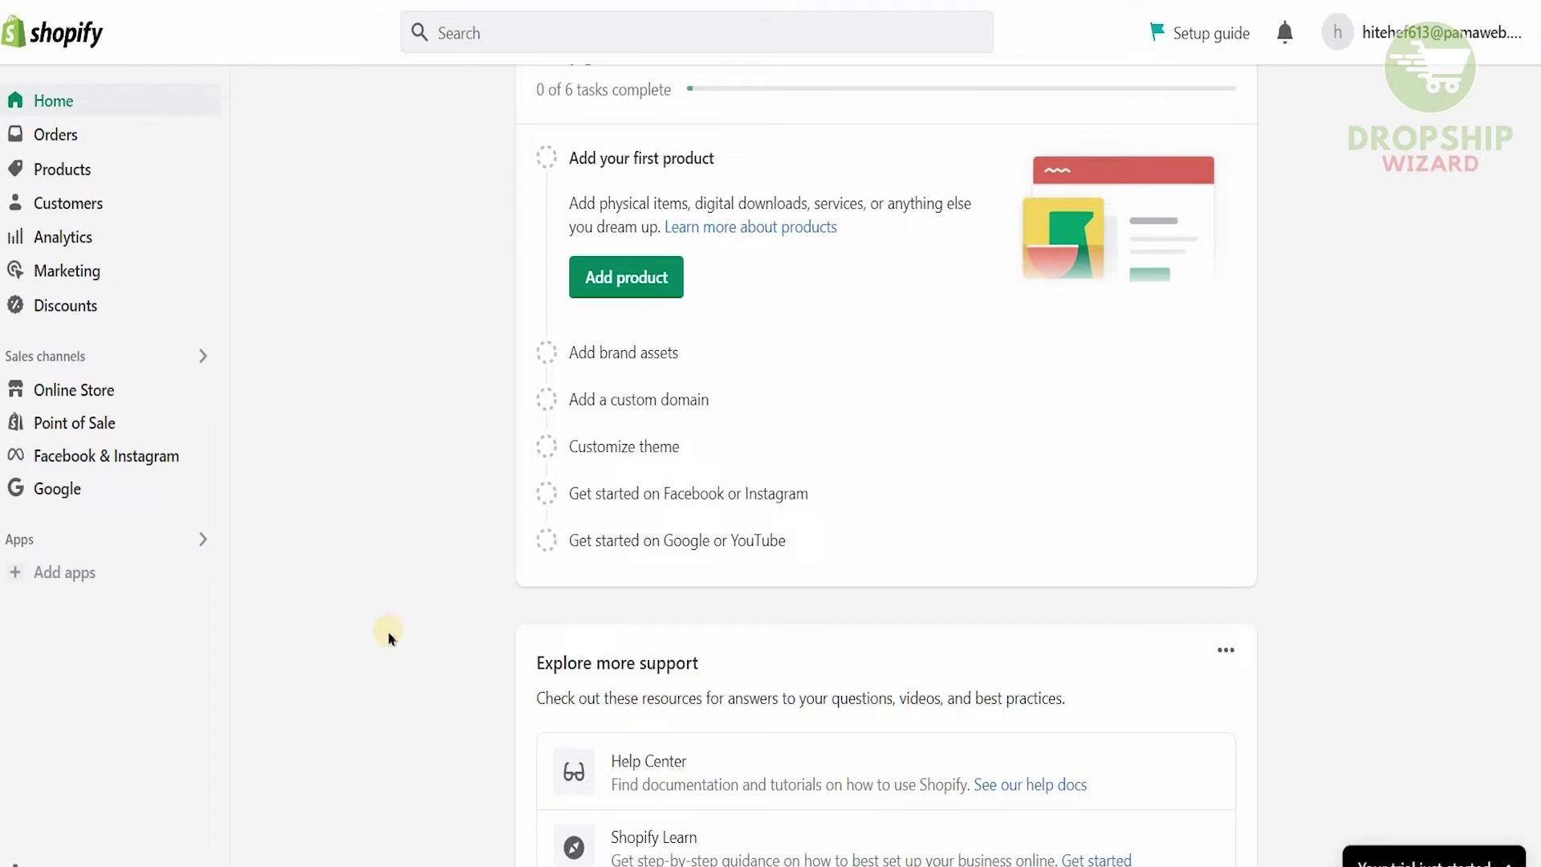
- Open the DSers-AliExpress Dropshipping listing from recommended apps, review it, and choose Add app
left_click(40, 573)
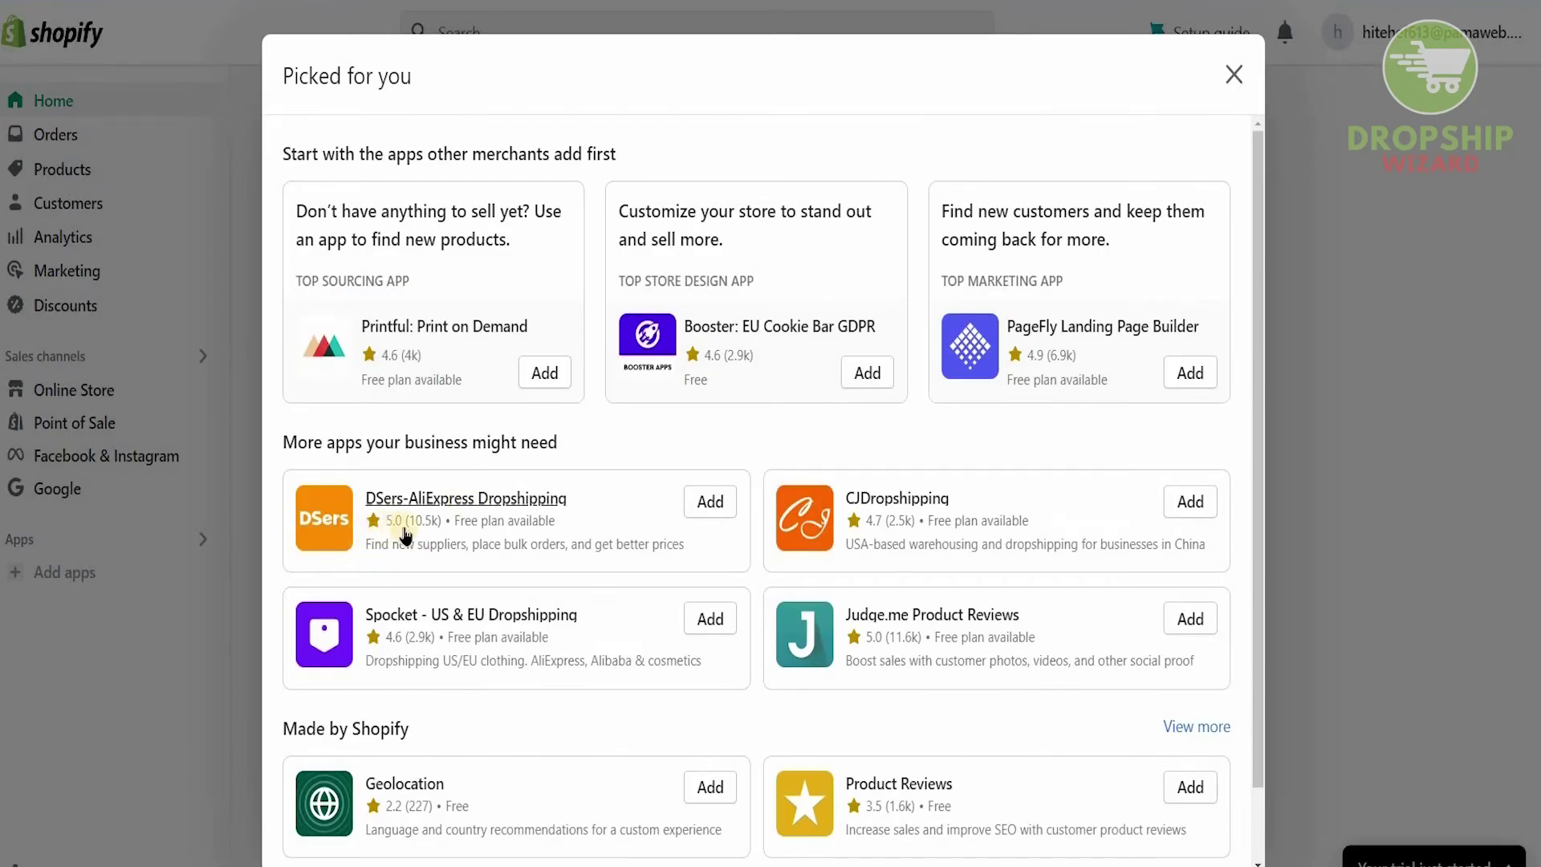
left_click(546, 493)
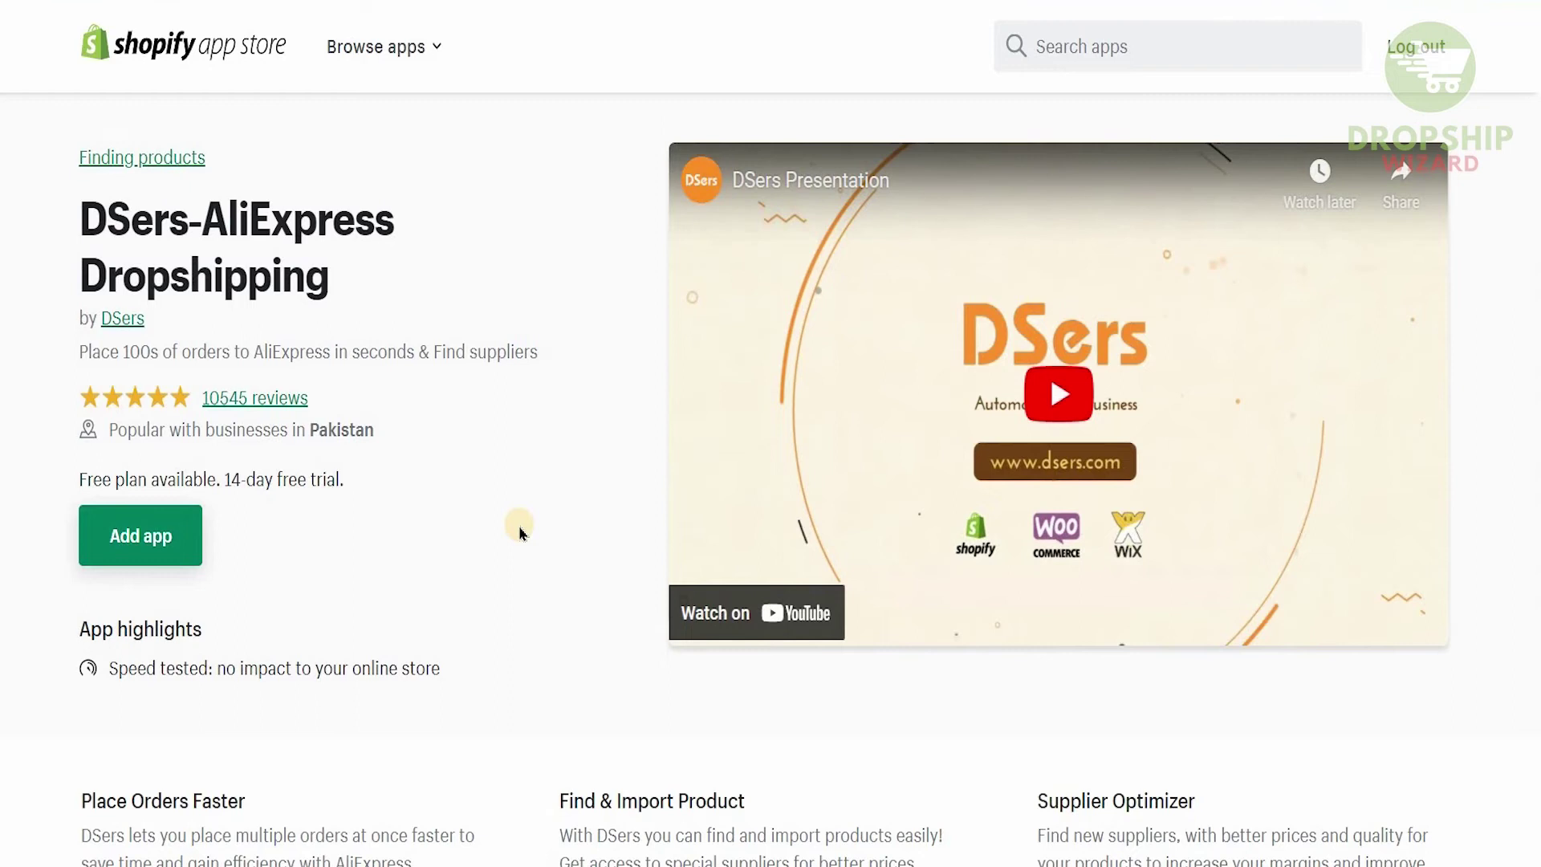
scroll(520, 533, "down", 1)
scroll(518, 526, "down", 1)
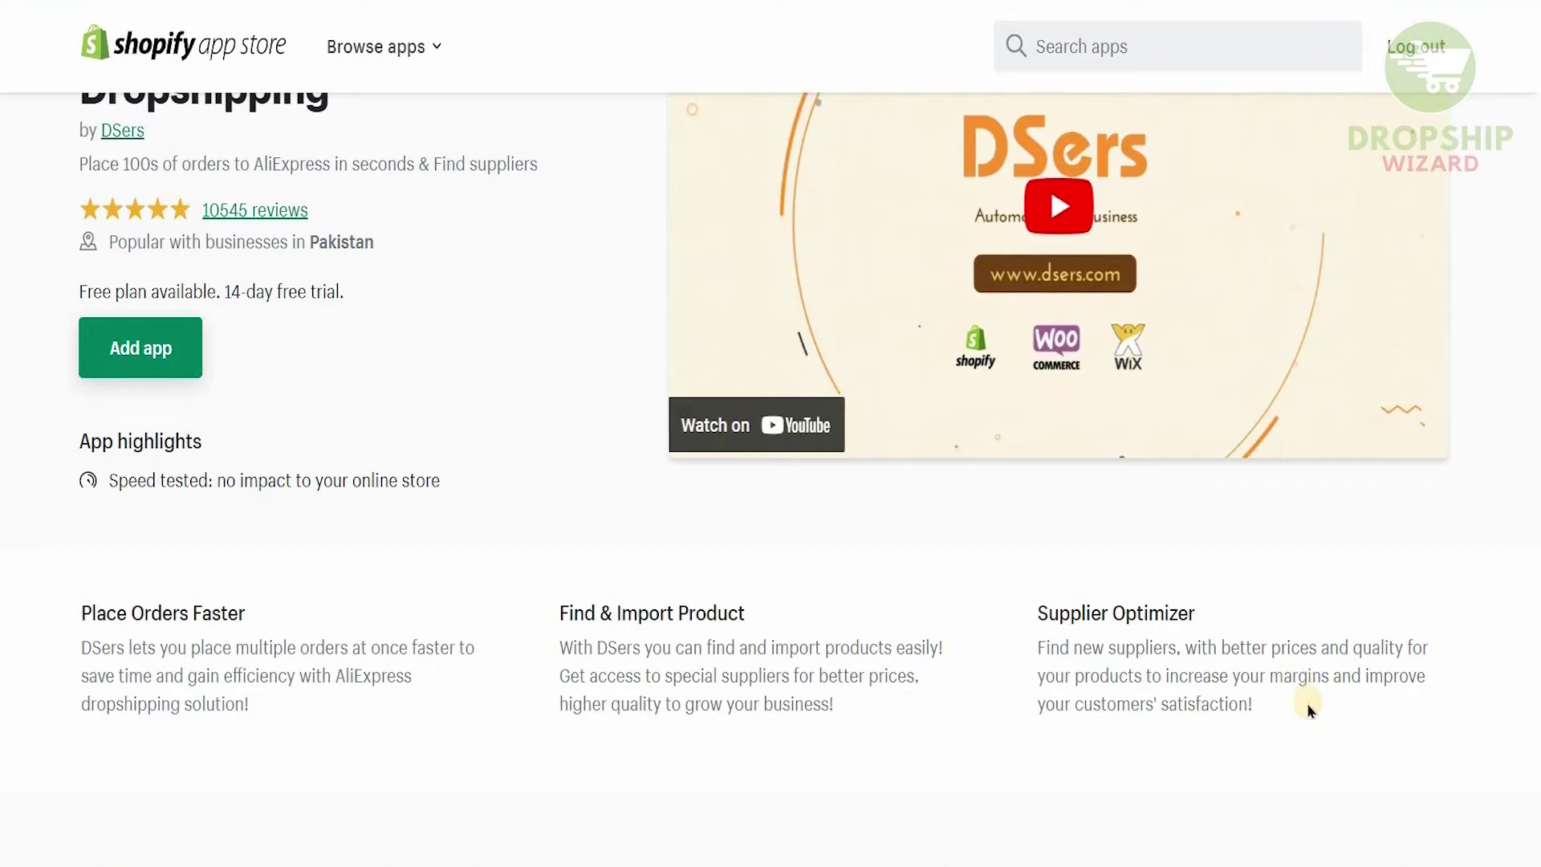
scroll(448, 602, "up", 3)
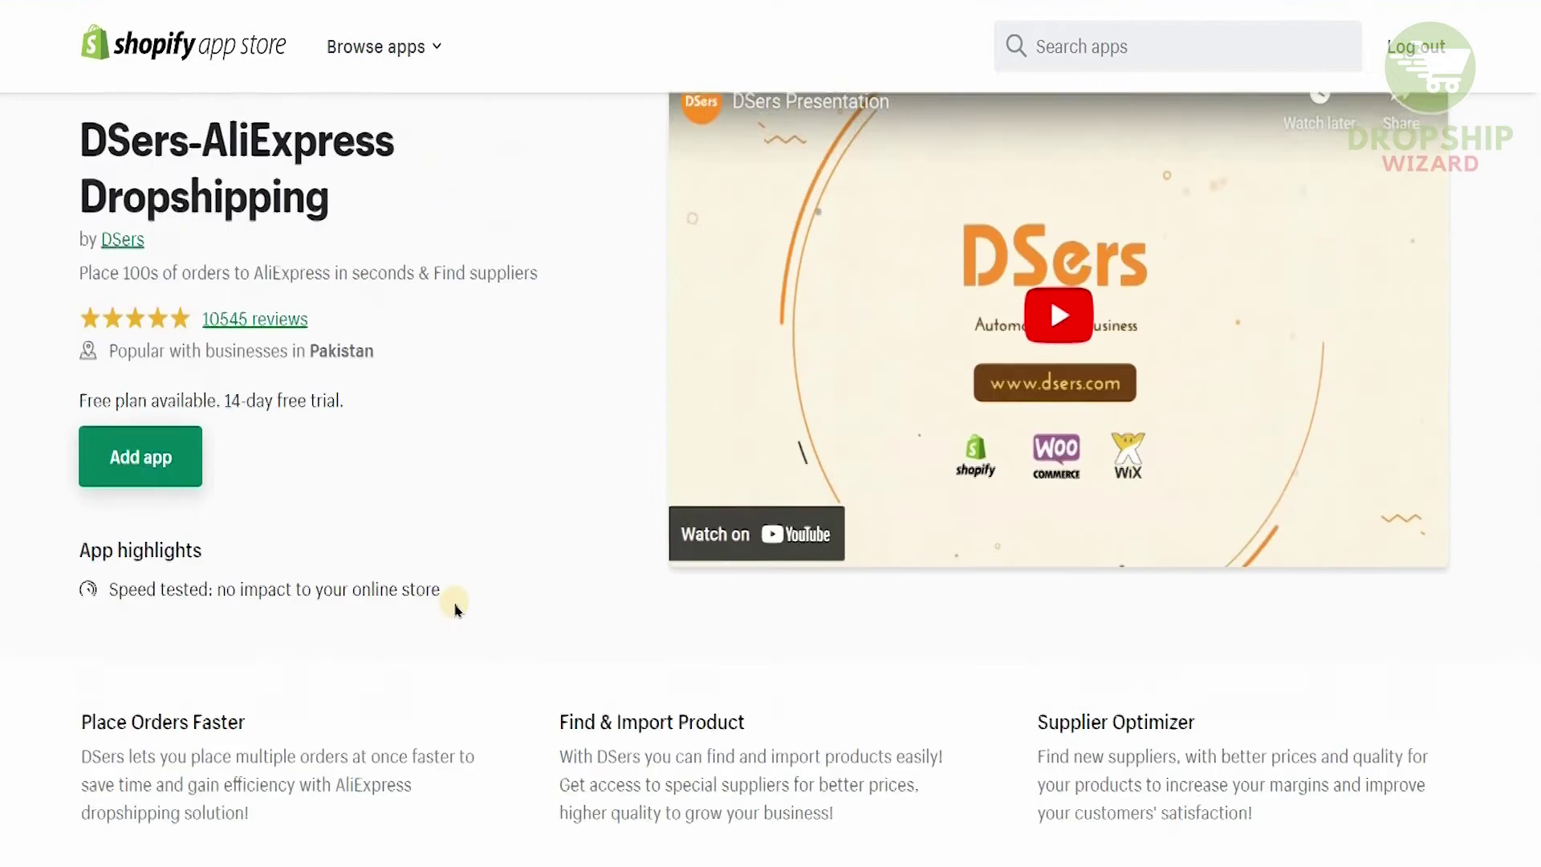
left_click(144, 550)
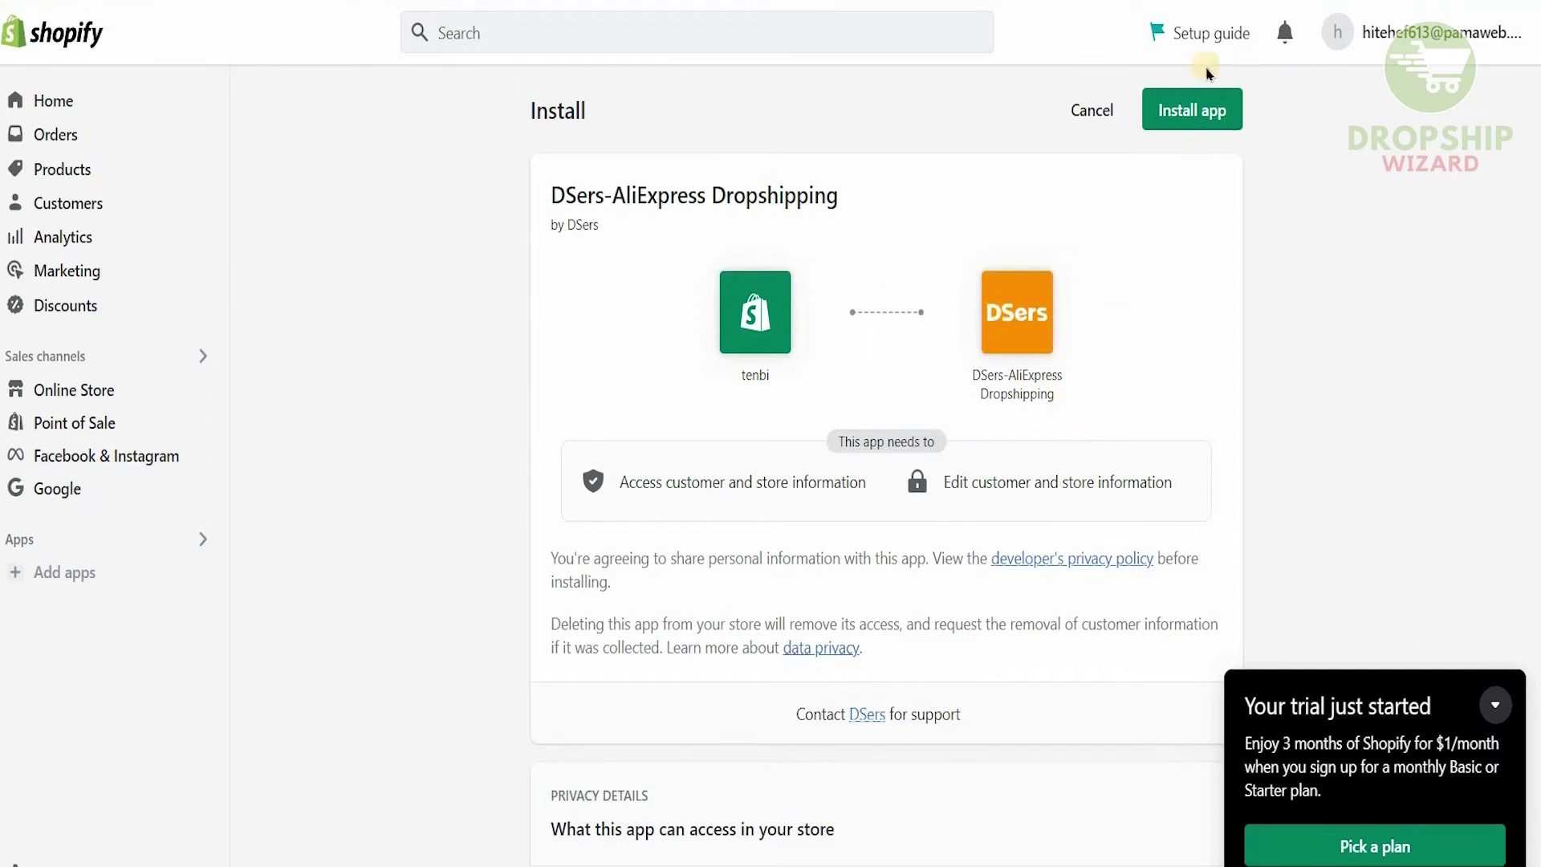
- Install the DSers app, granting its requested customer and store access
left_click(1168, 114)
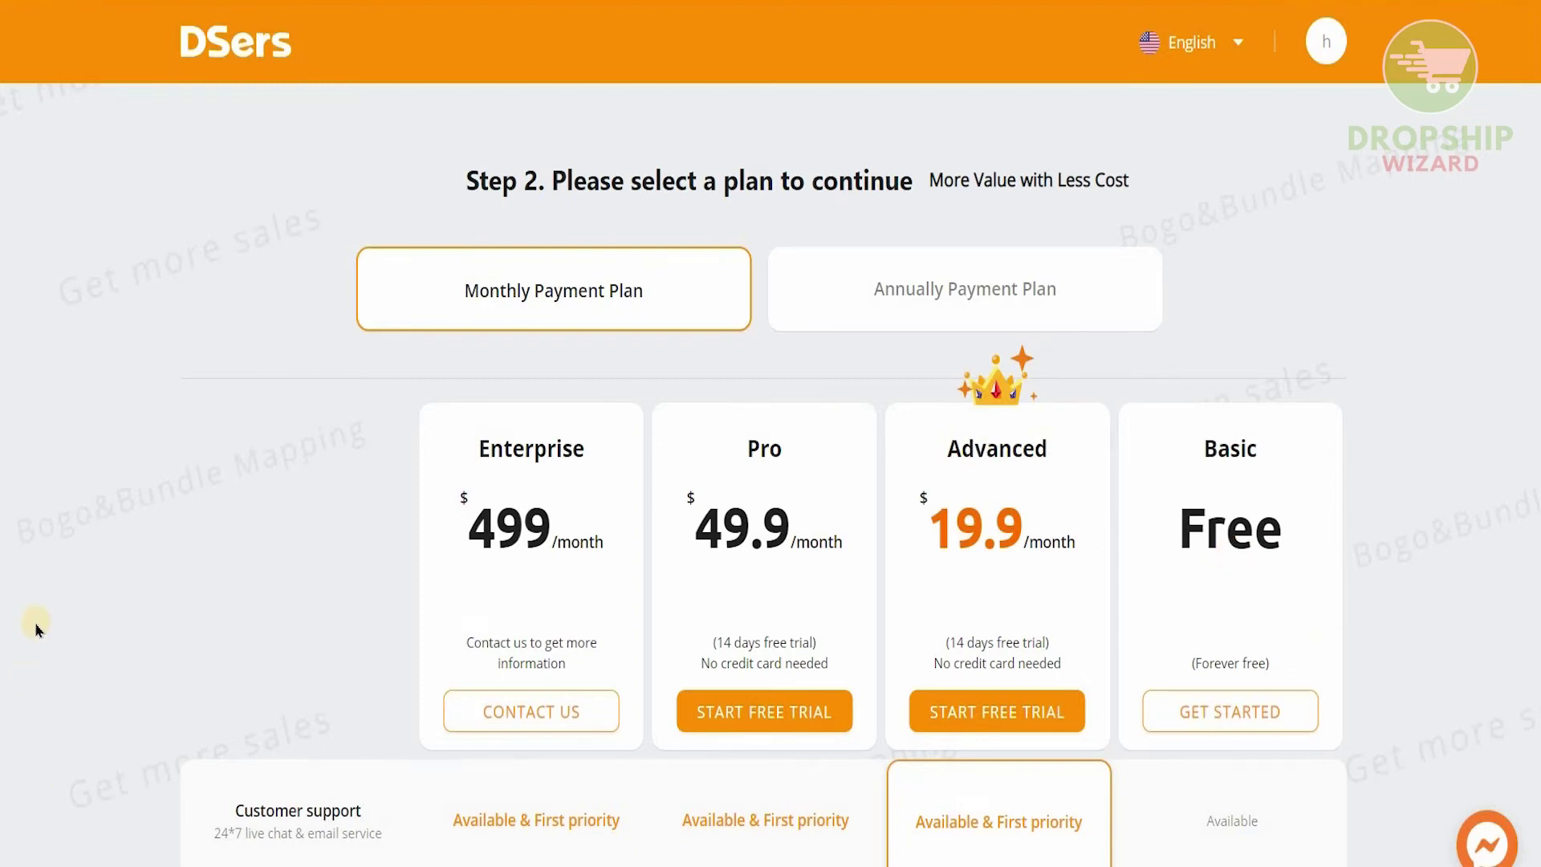
- Compare the DSers plans and get started with the free Basic plan
scroll(36, 623, "down", 5)
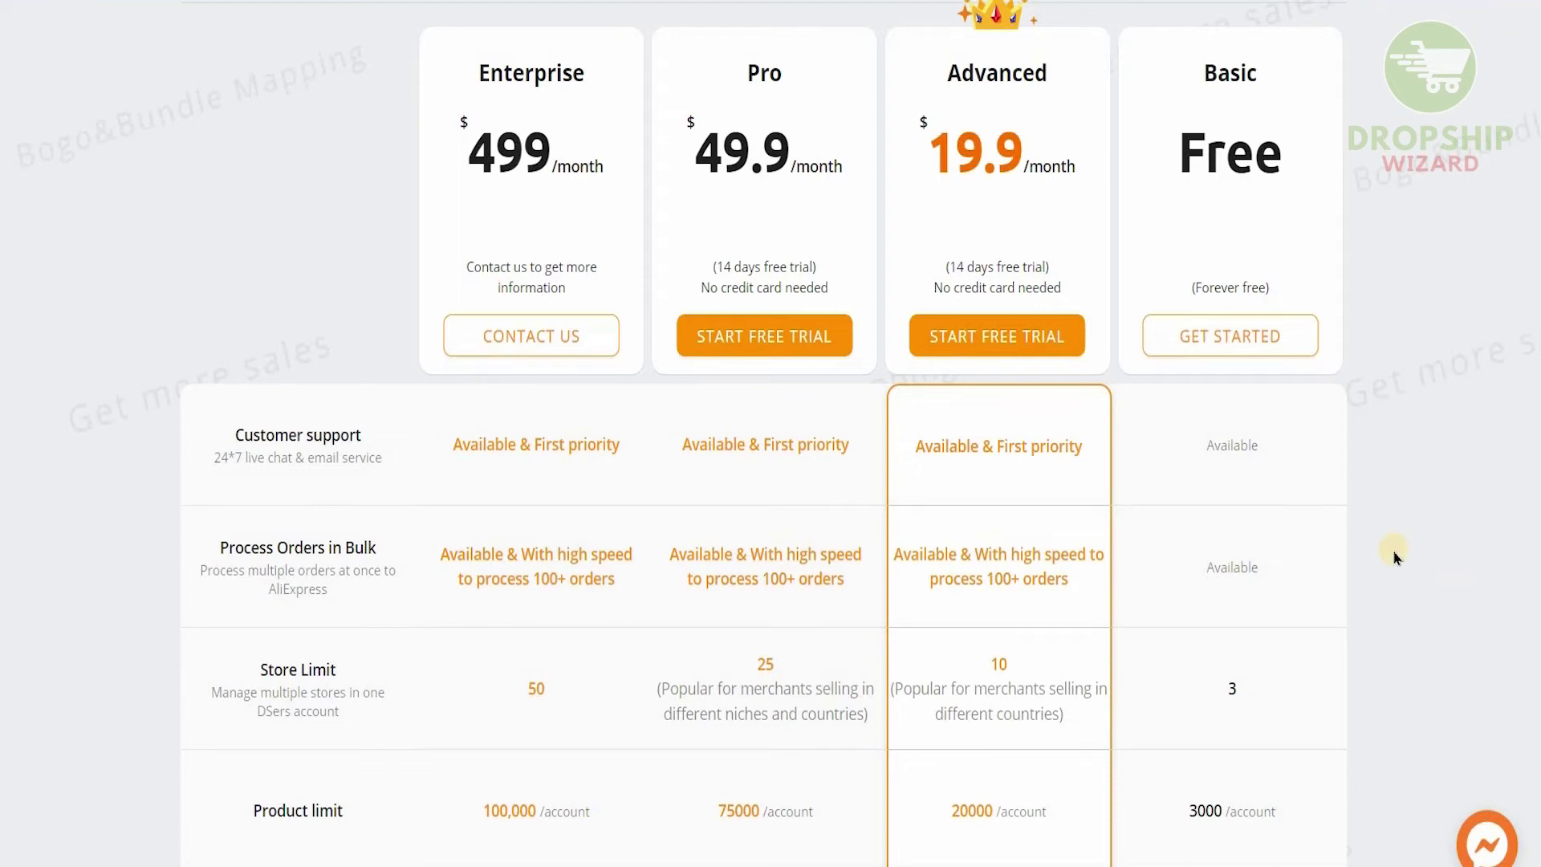
left_click(1227, 340)
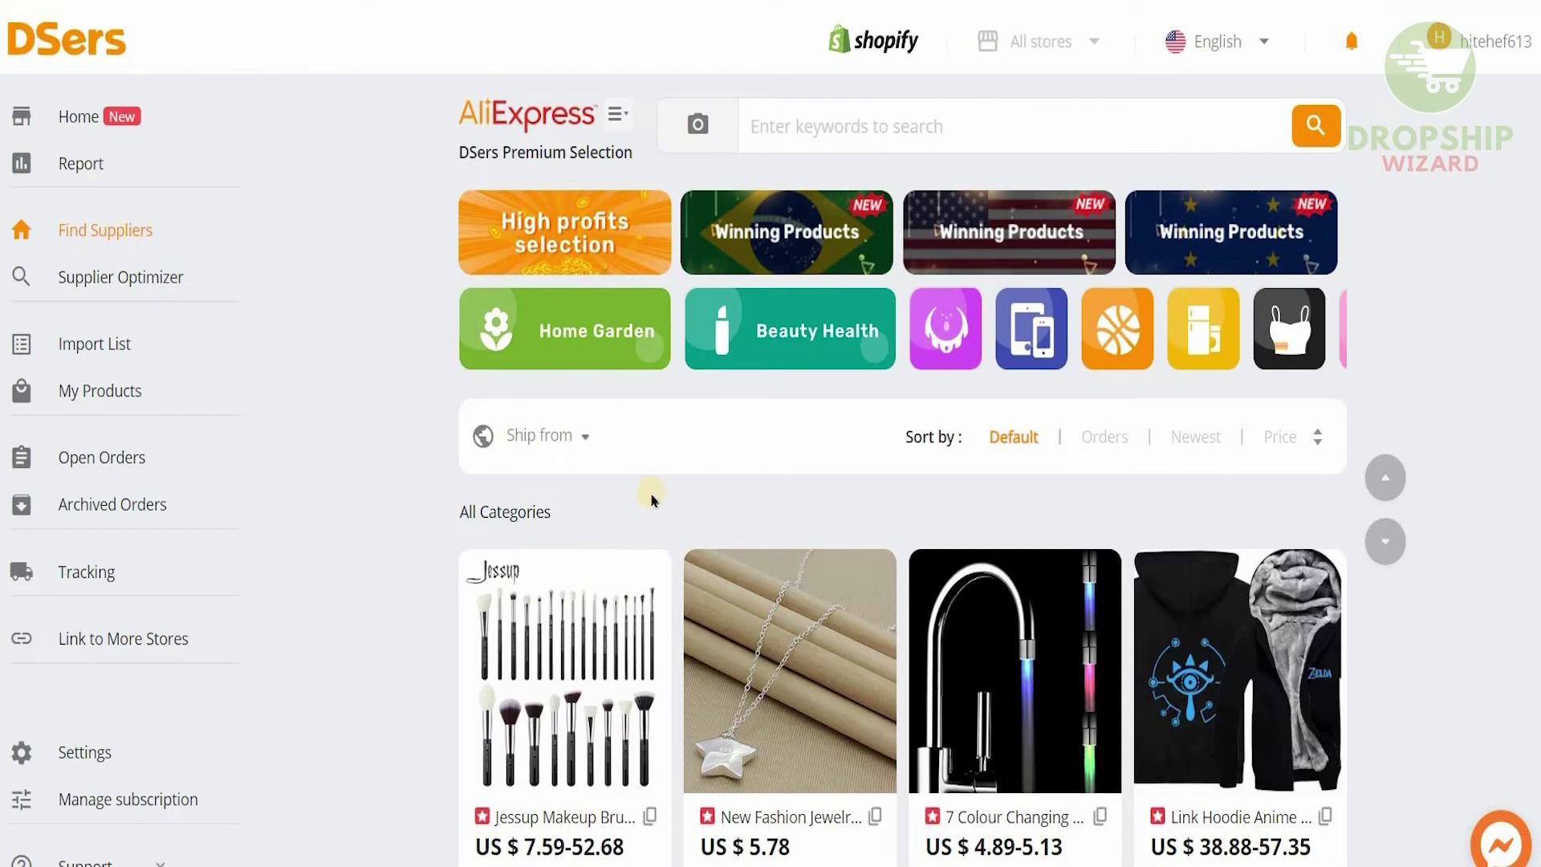
- Scroll the AliExpress Find Suppliers grid down to the Nice-Forever one-piece dress card
scroll(657, 486, "down", 5)
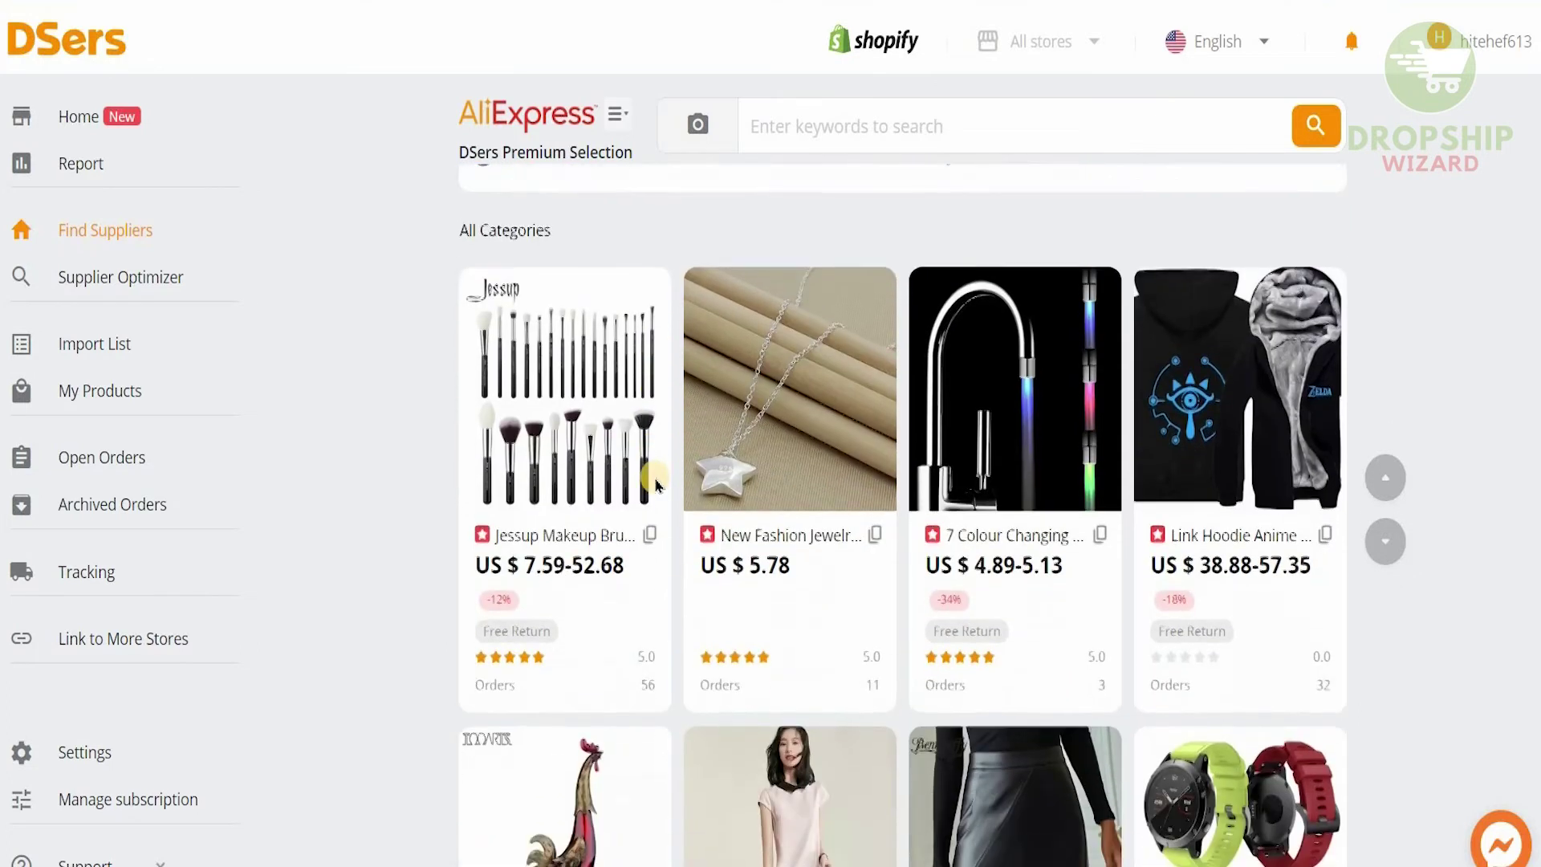
scroll(656, 486, "down", 7)
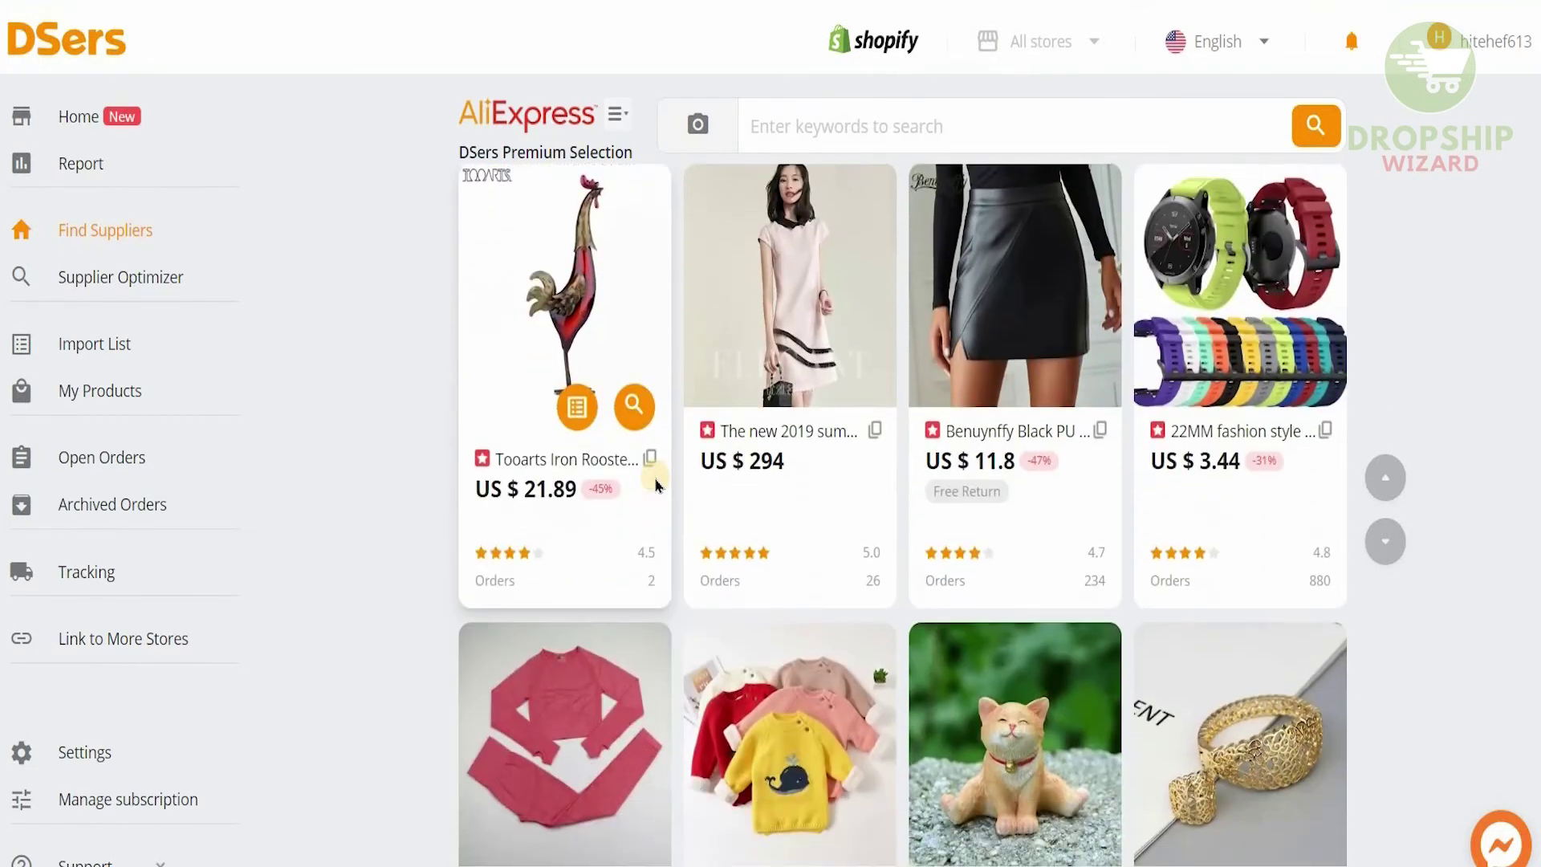
scroll(657, 485, "down", 2)
scroll(656, 486, "down", 4)
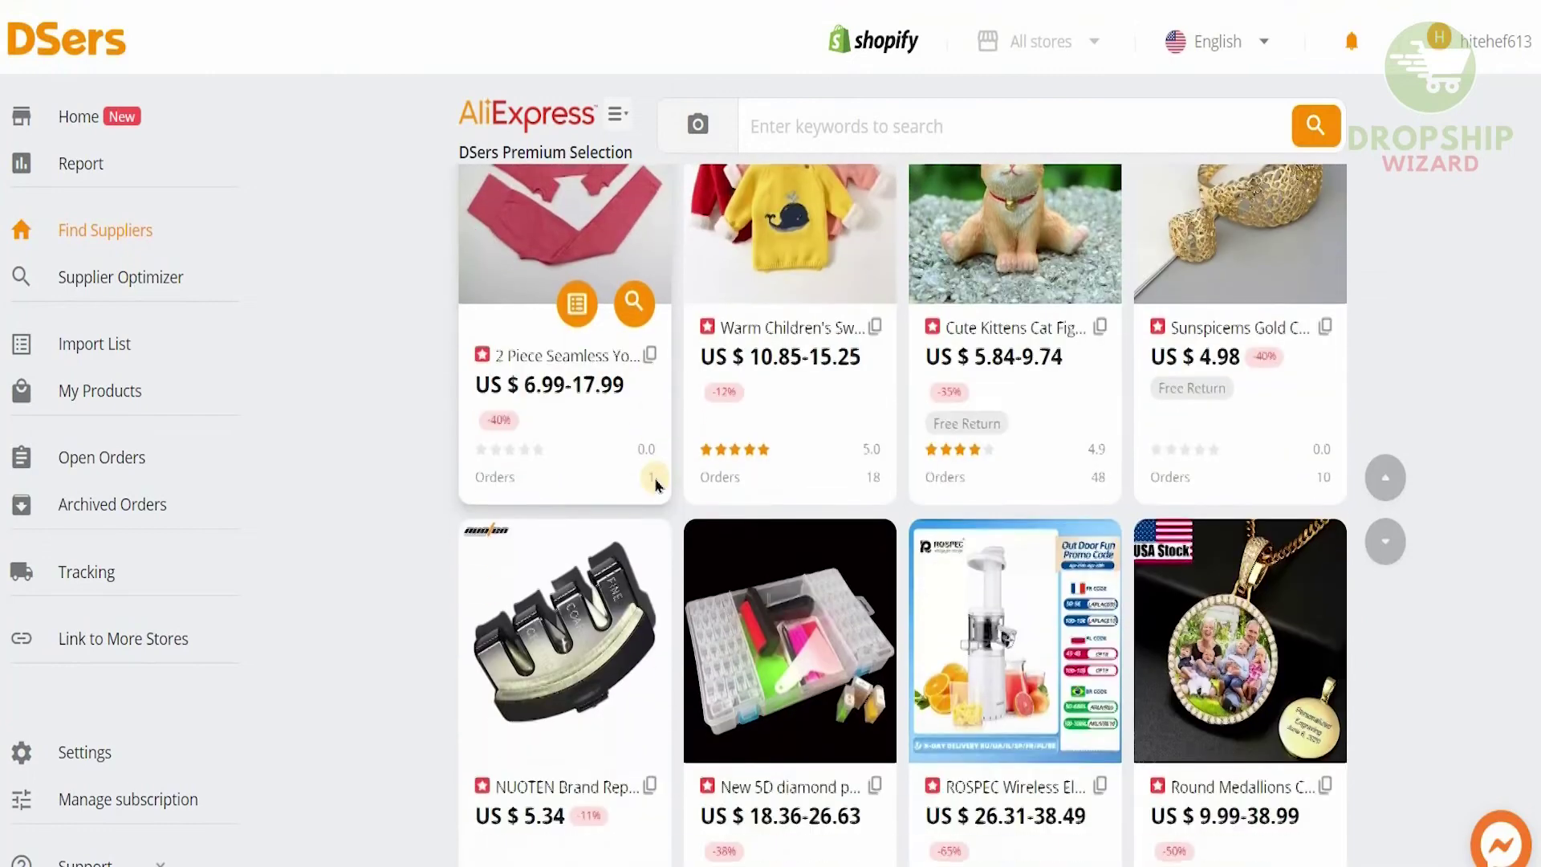
scroll(657, 486, "down", 8)
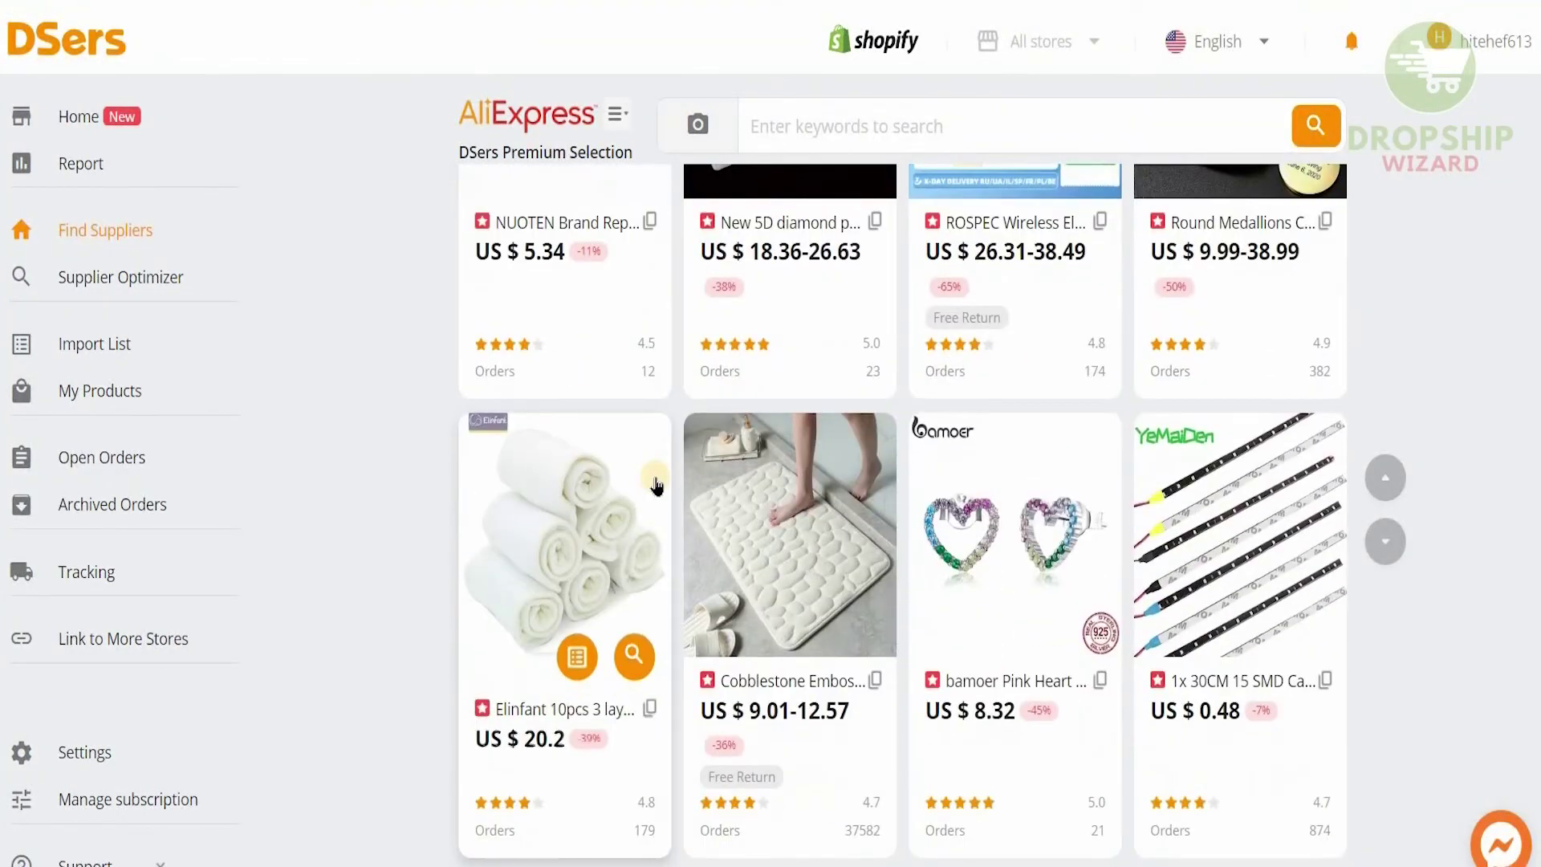
scroll(655, 482, "down", 7)
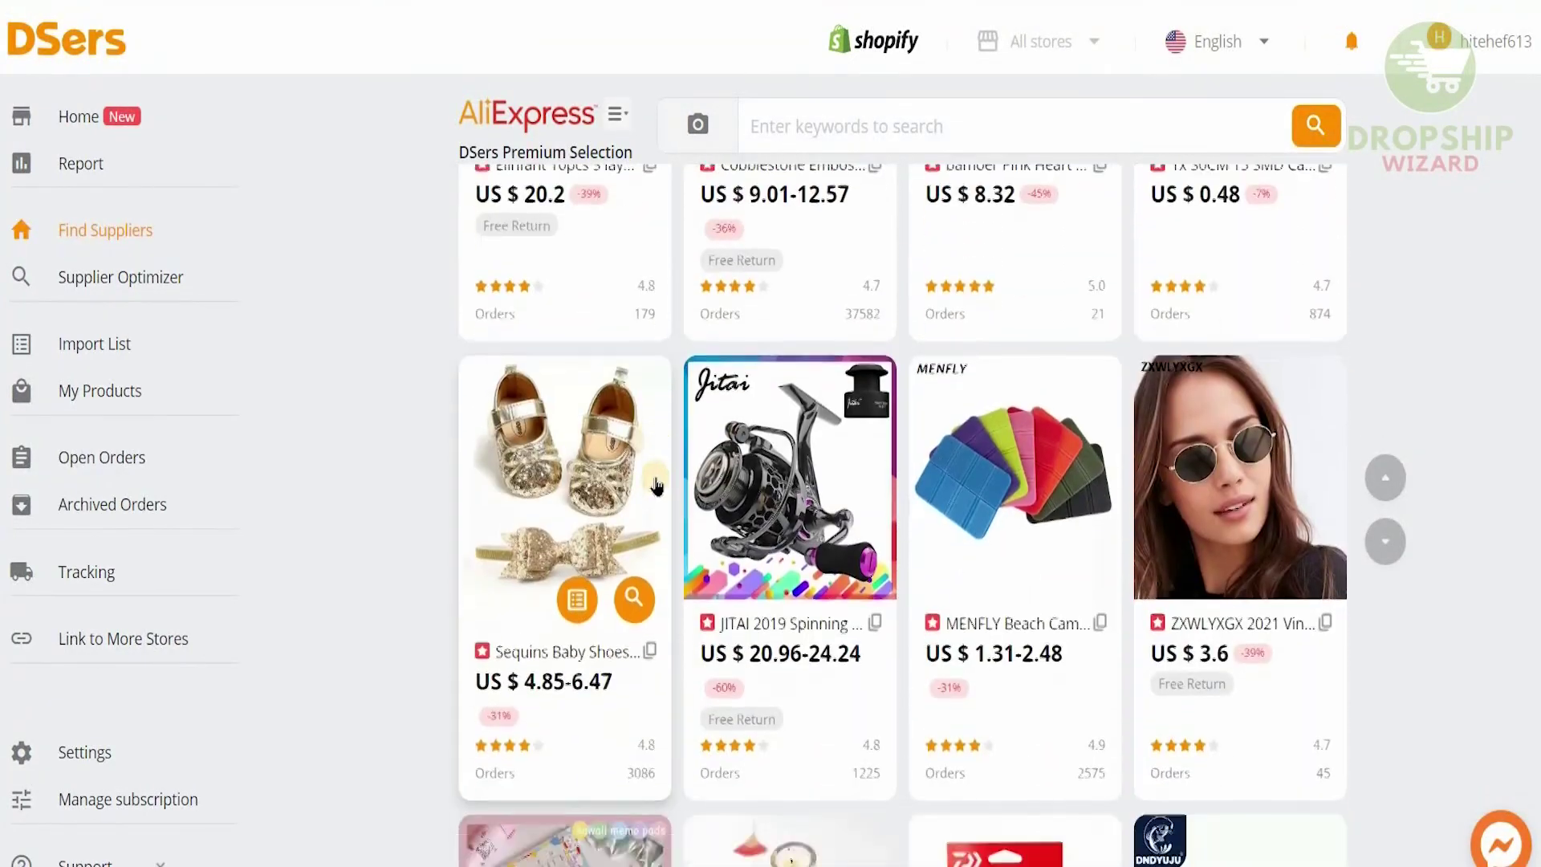
scroll(655, 481, "down", 8)
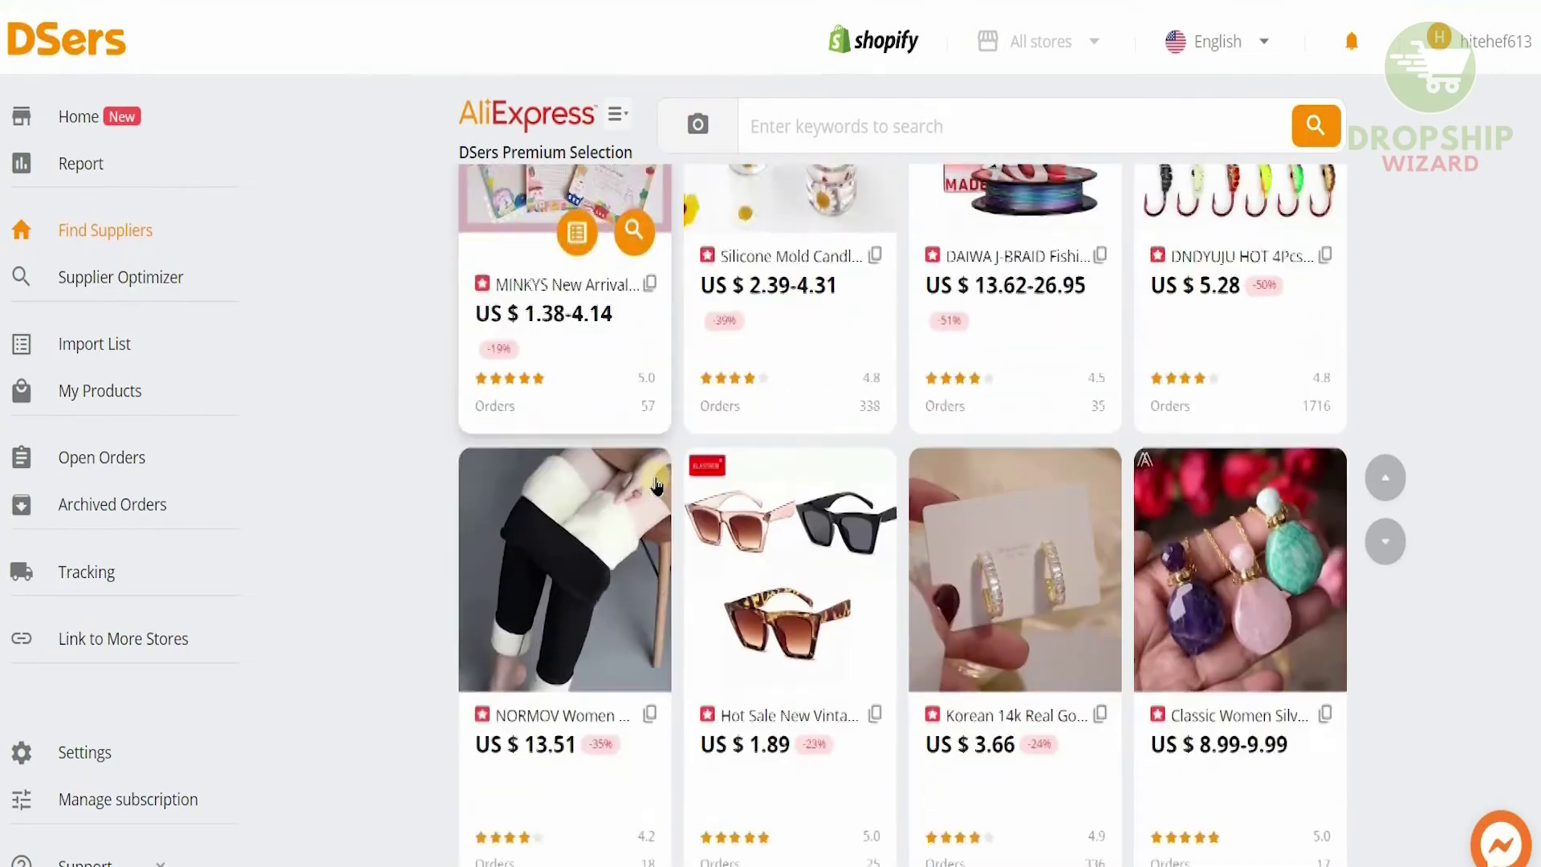
scroll(655, 484, "down", 9)
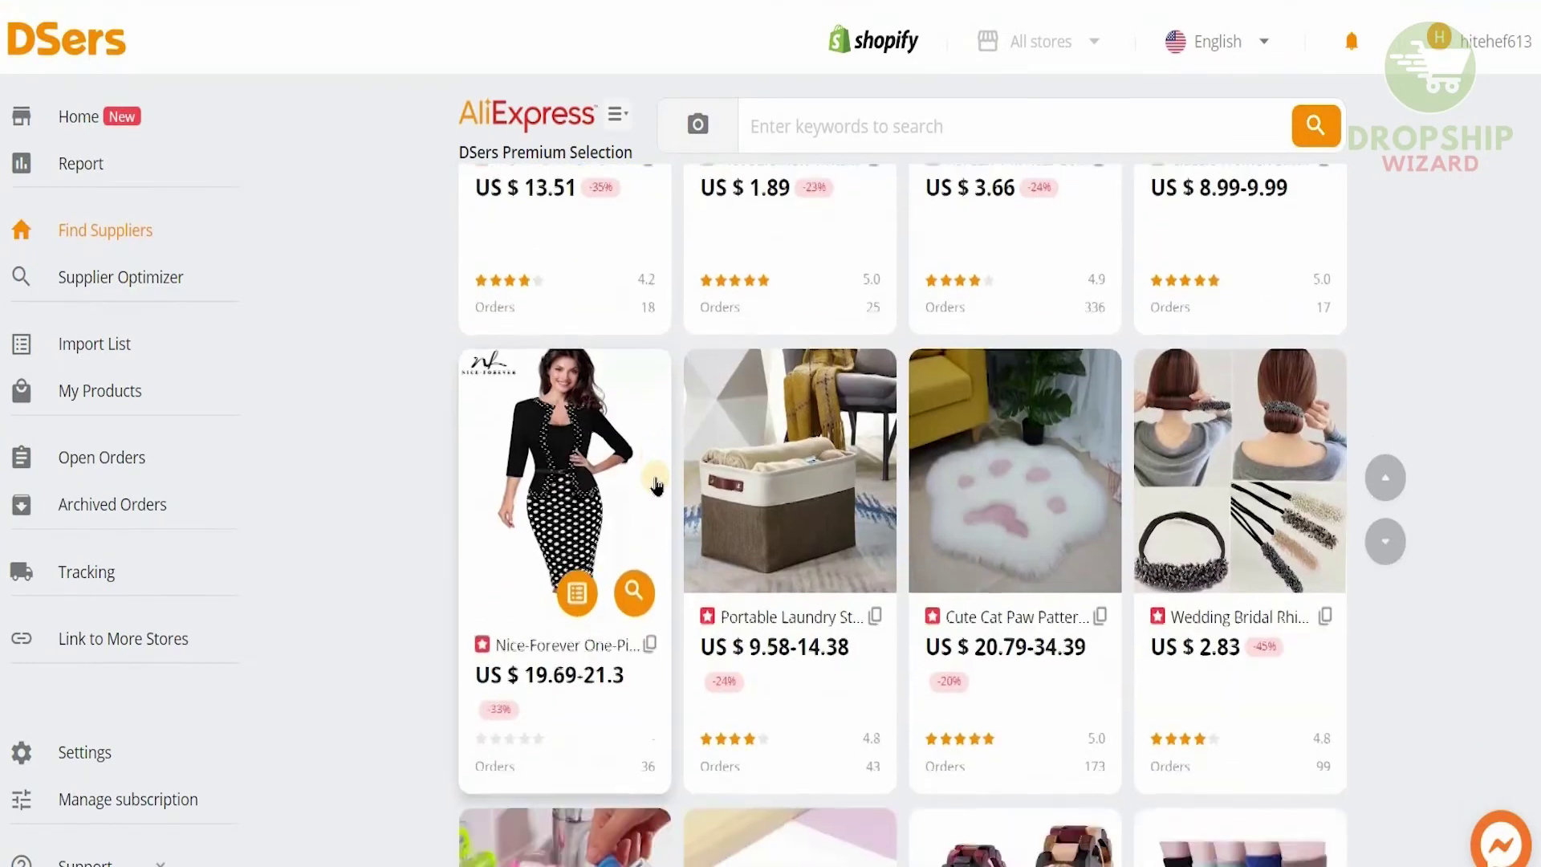
scroll(655, 484, "up", 10)
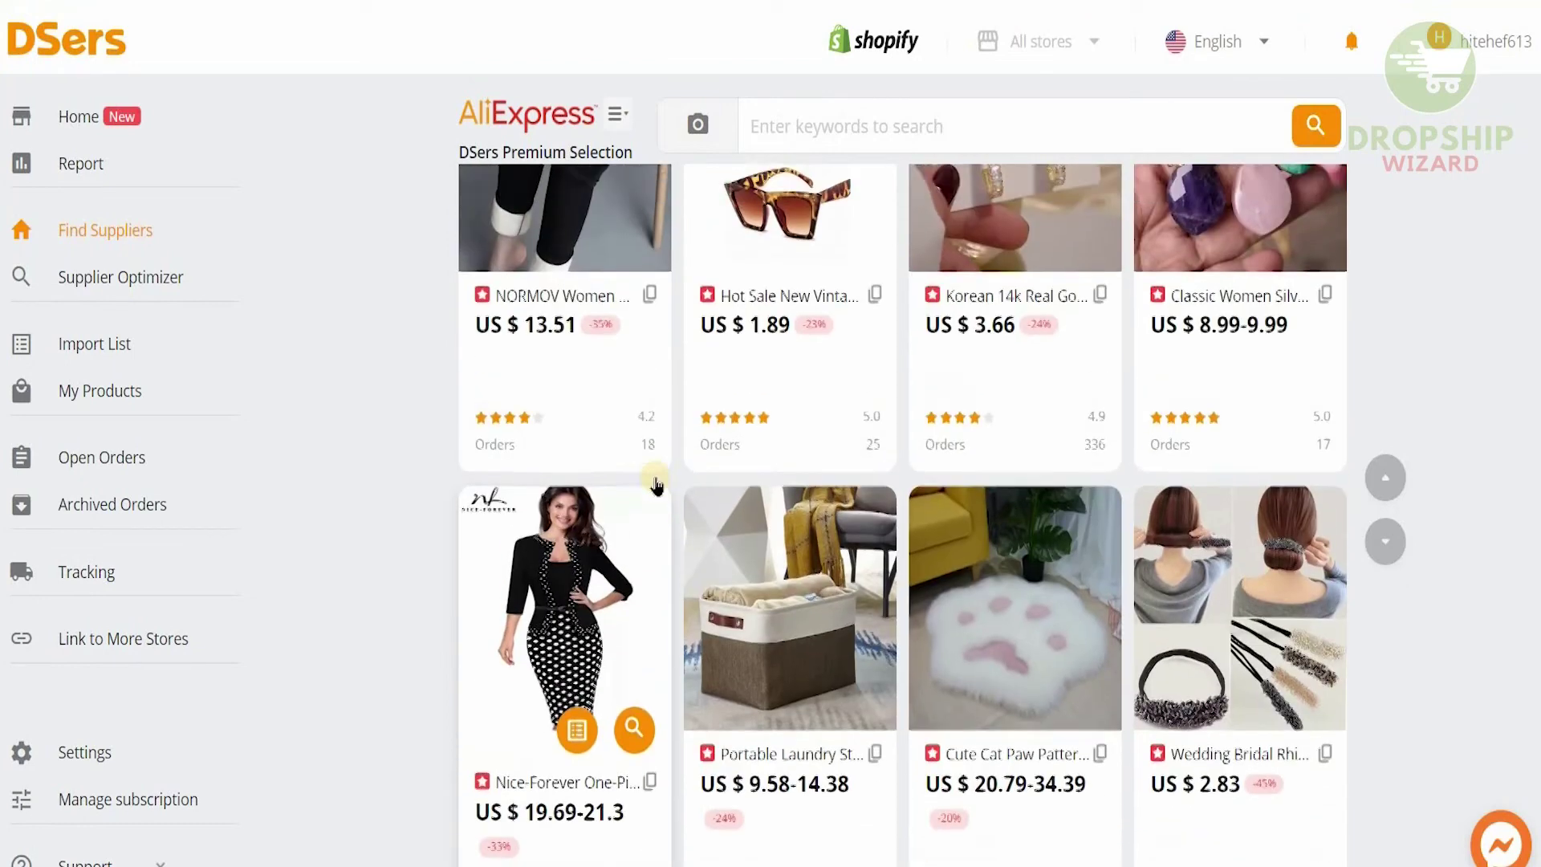
scroll(655, 484, "up", 10)
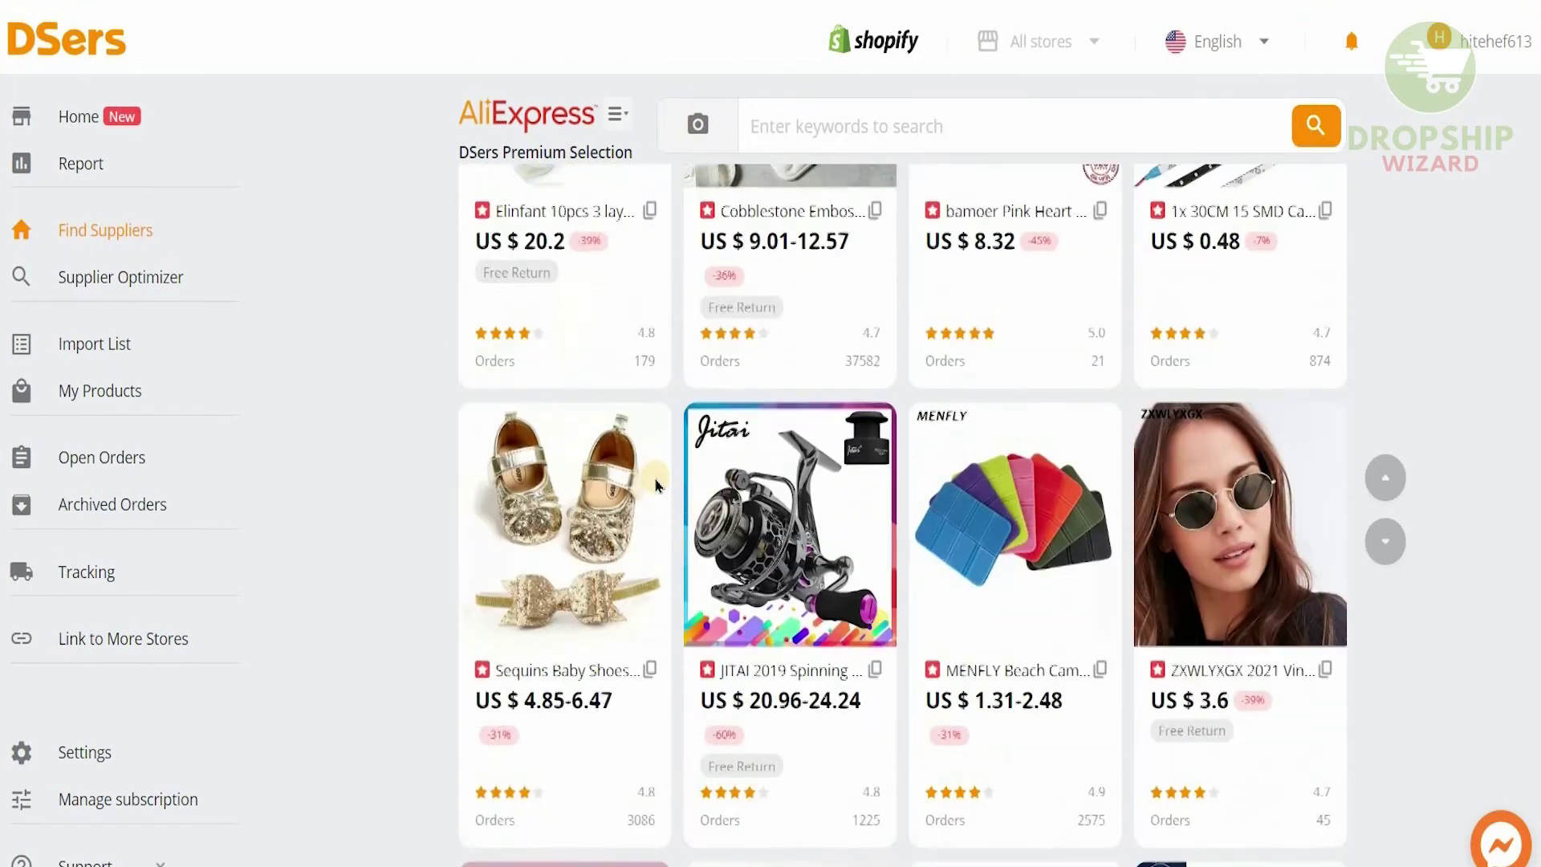
scroll(655, 484, "down", 7)
scroll(655, 484, "down", 10)
mouse_move(578, 622)
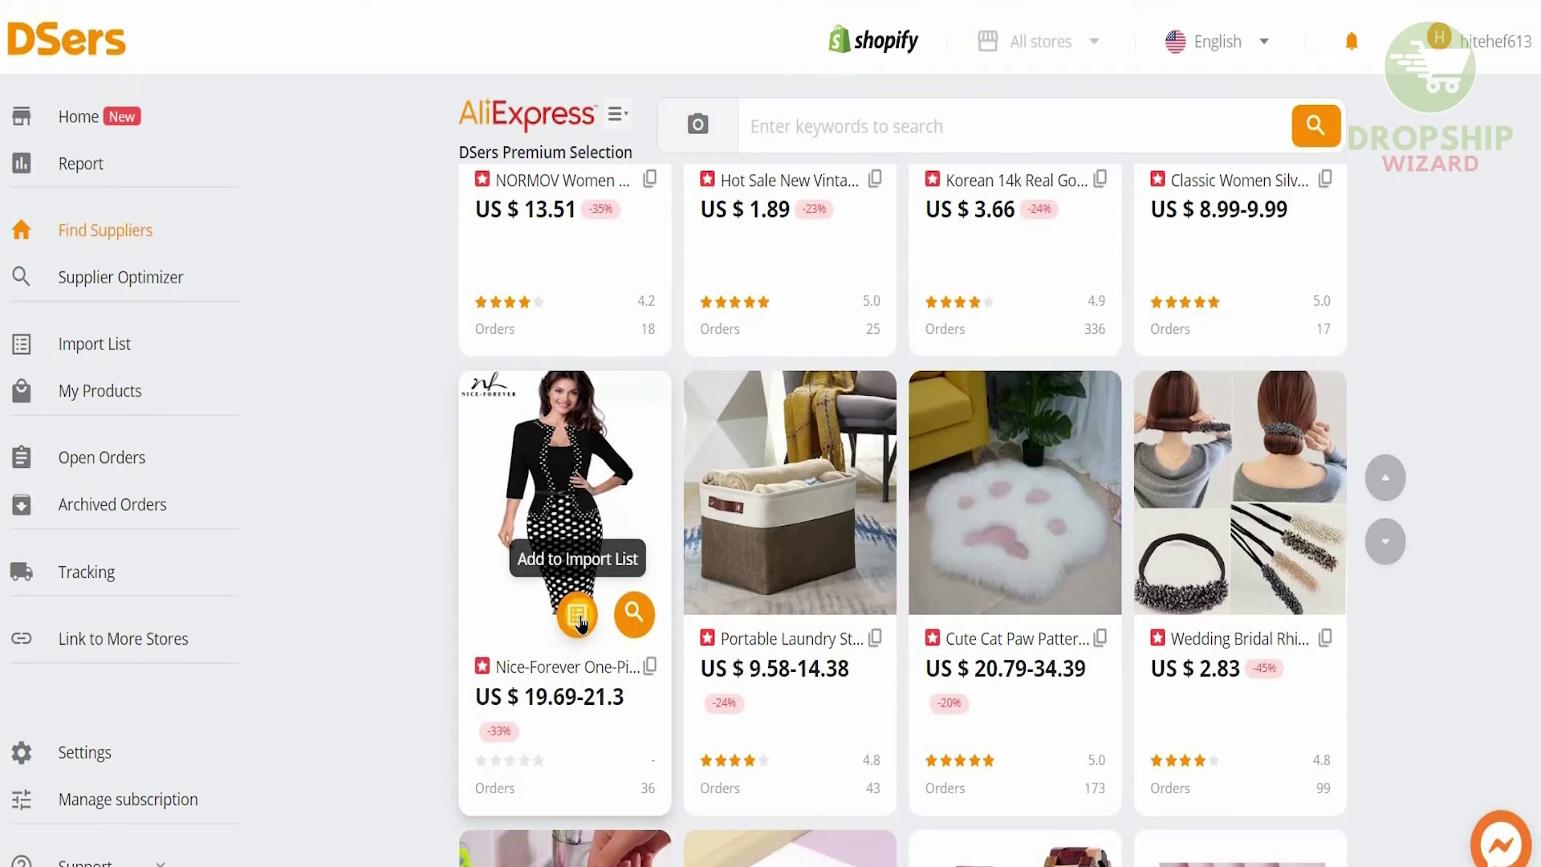
- Import the Nice-Forever dress and the Portable Laundry Storage basket, staying on the catalogue each time
left_click(578, 616)
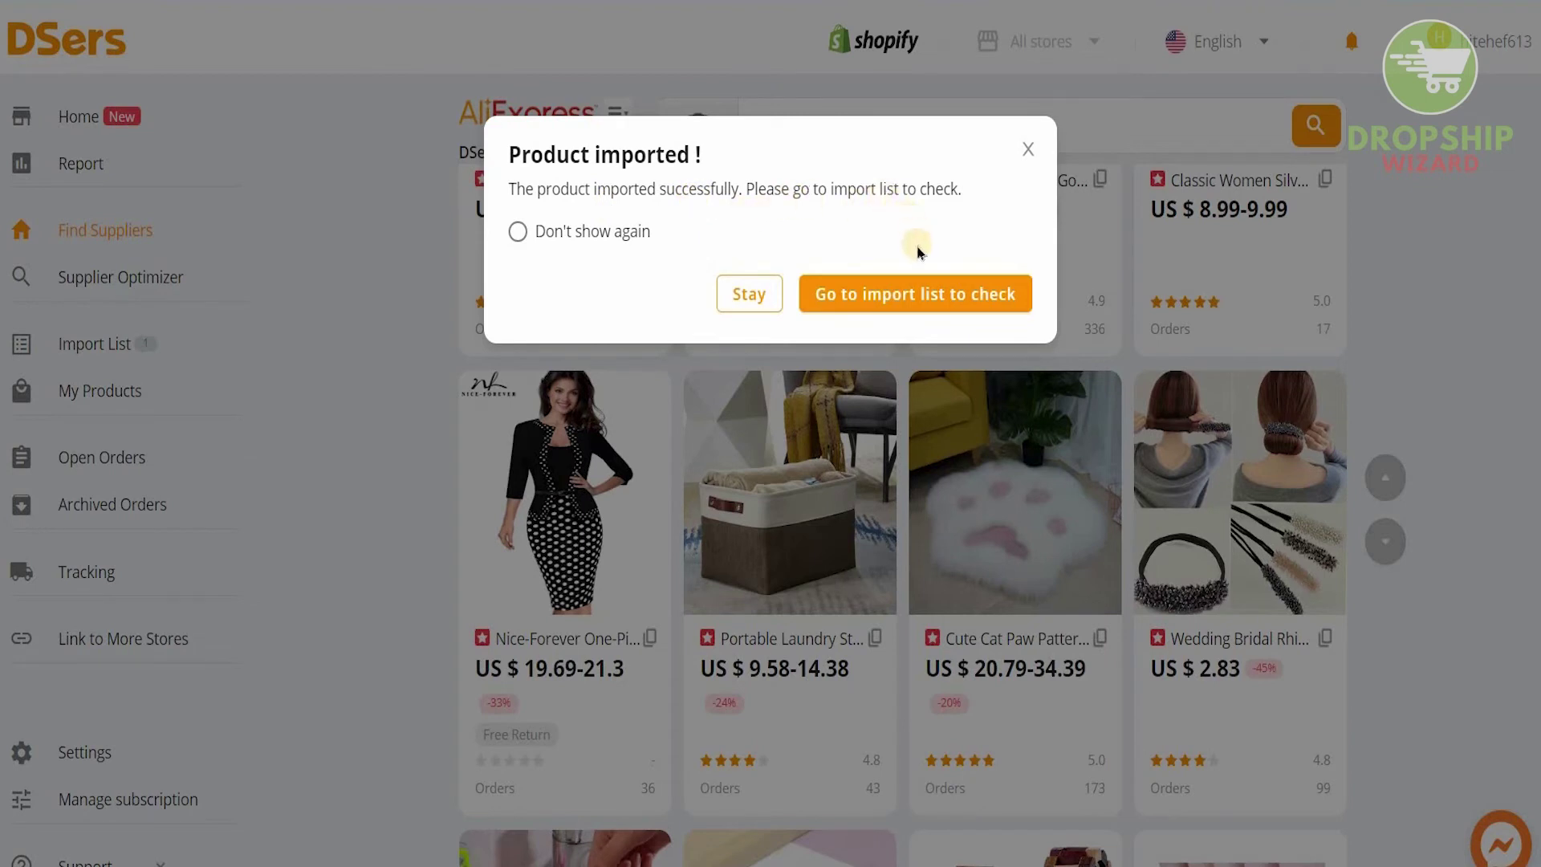
left_click(667, 446)
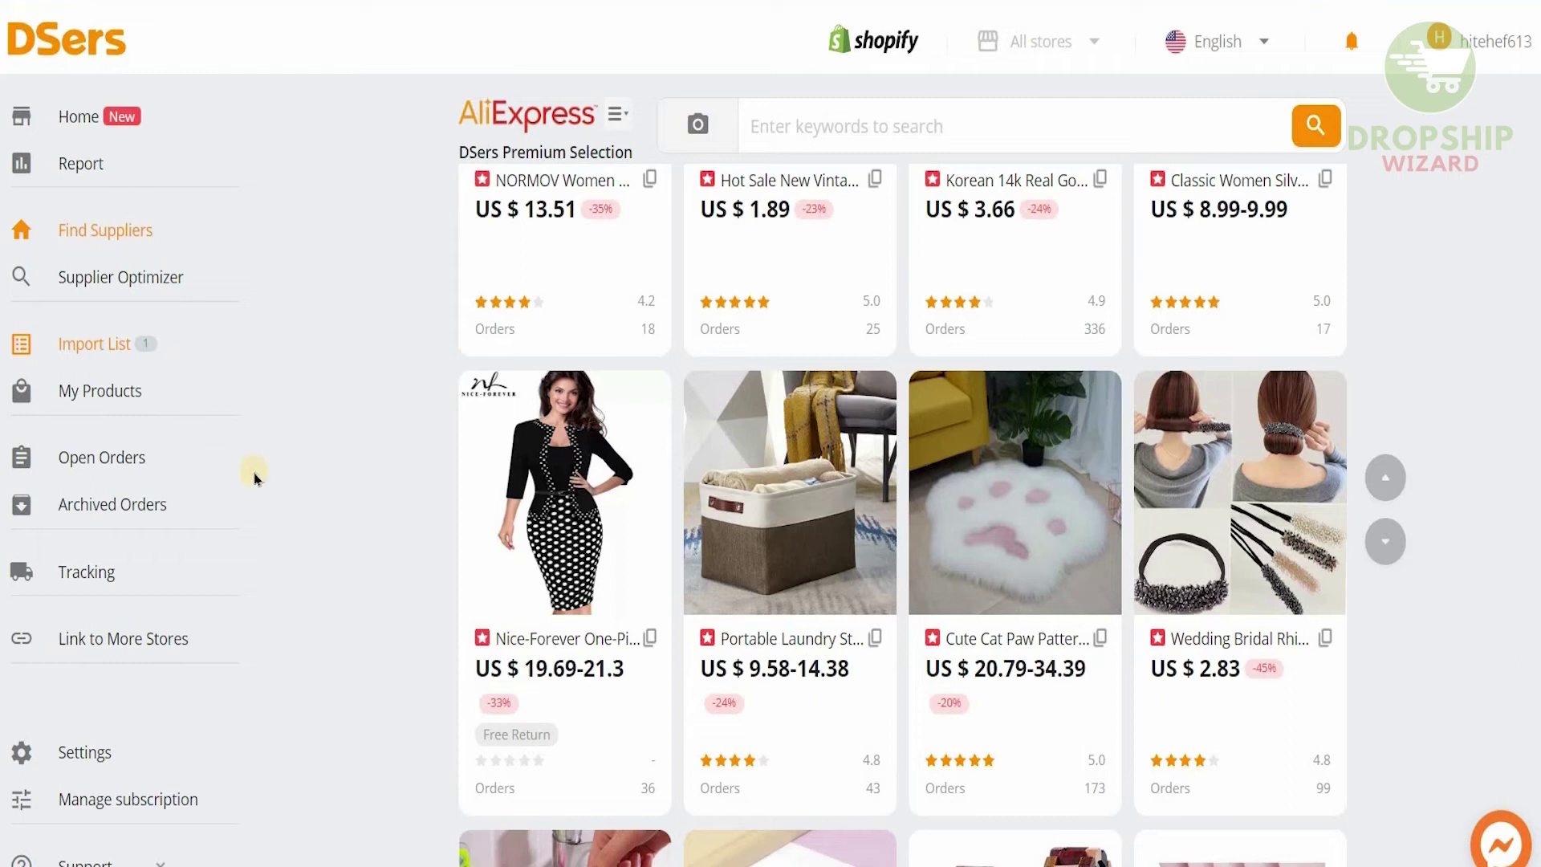
mouse_move(809, 571)
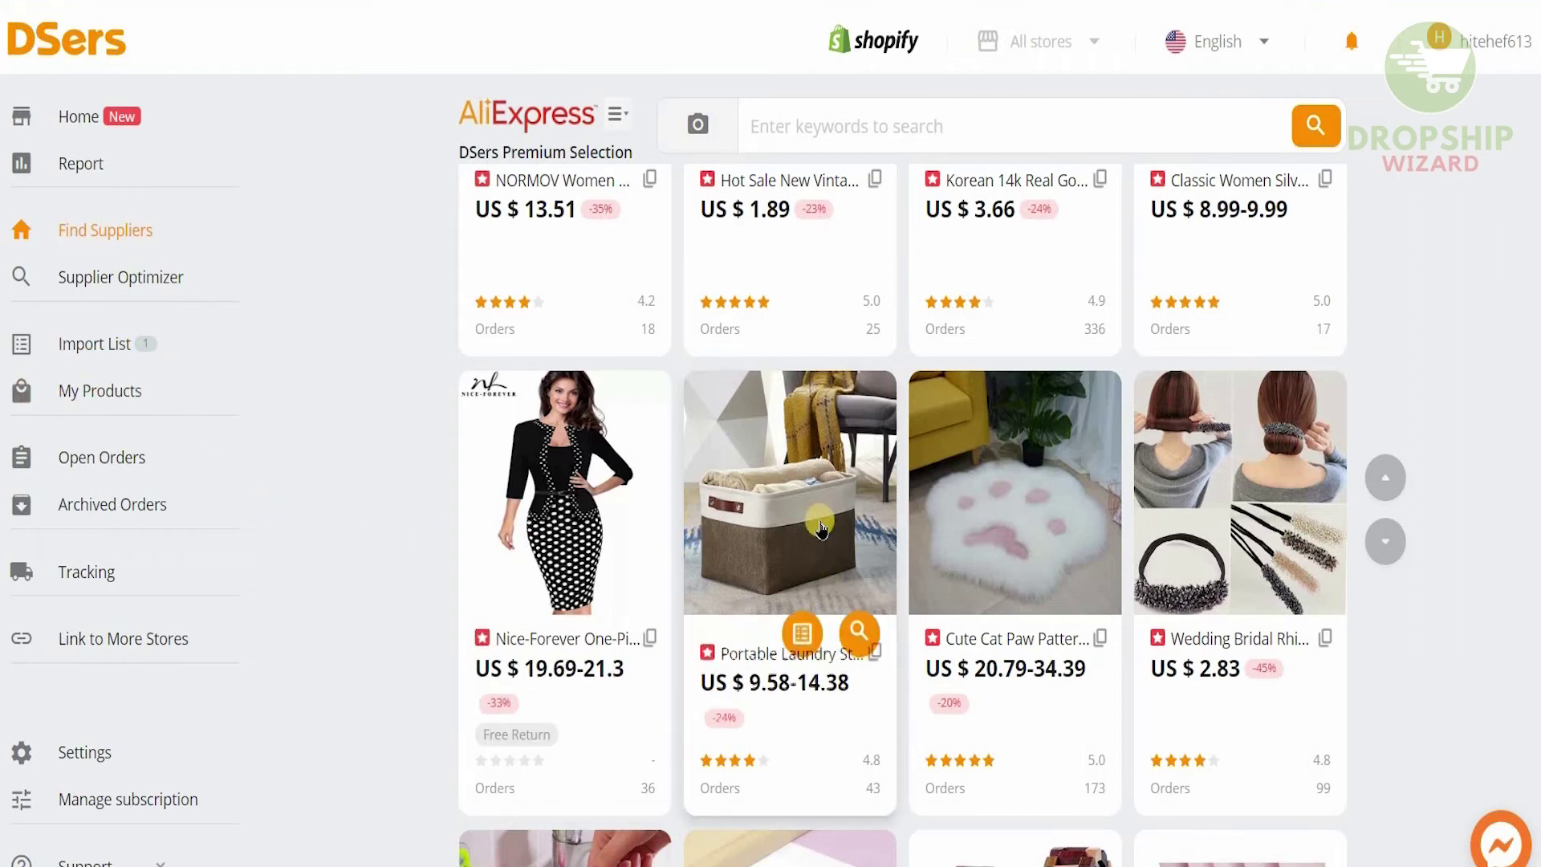
left_click(803, 618)
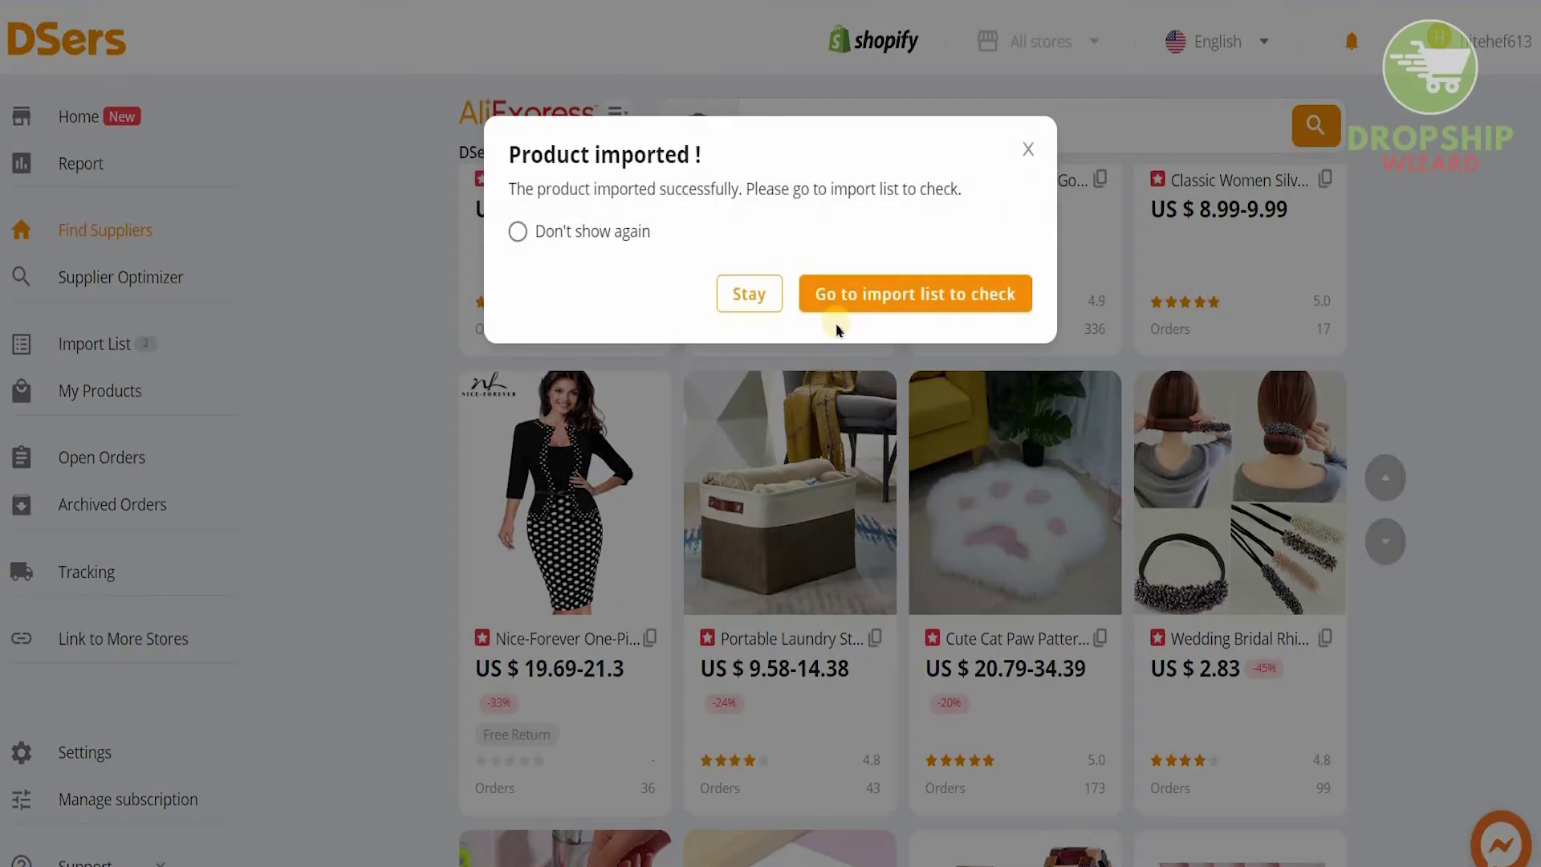
left_click(1030, 138)
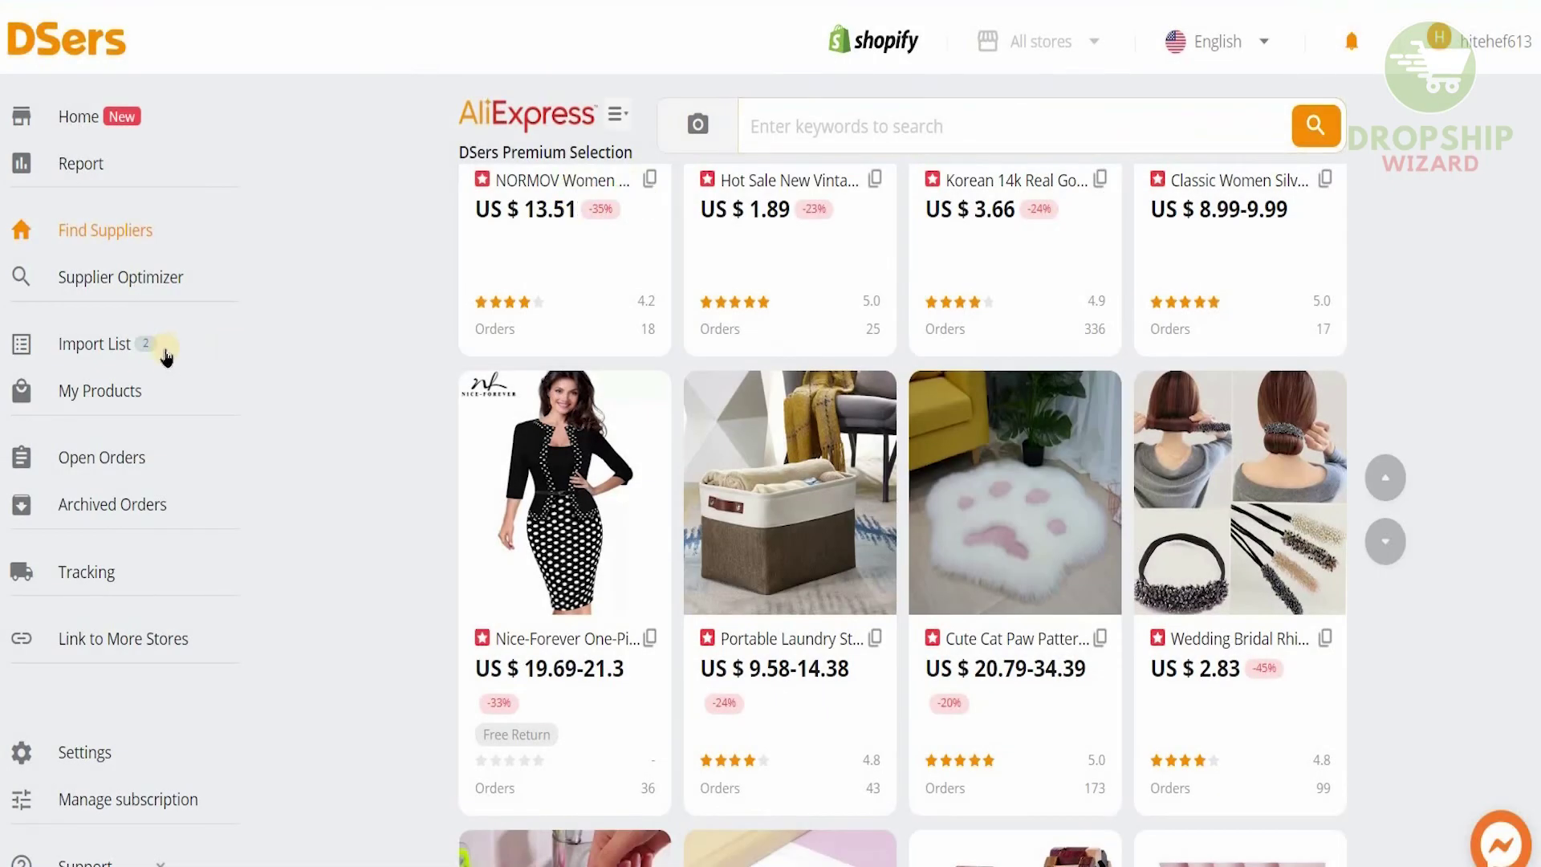
- In the Import List, tick both the laundry basket and the Nice-Forever dress
left_click(113, 350)
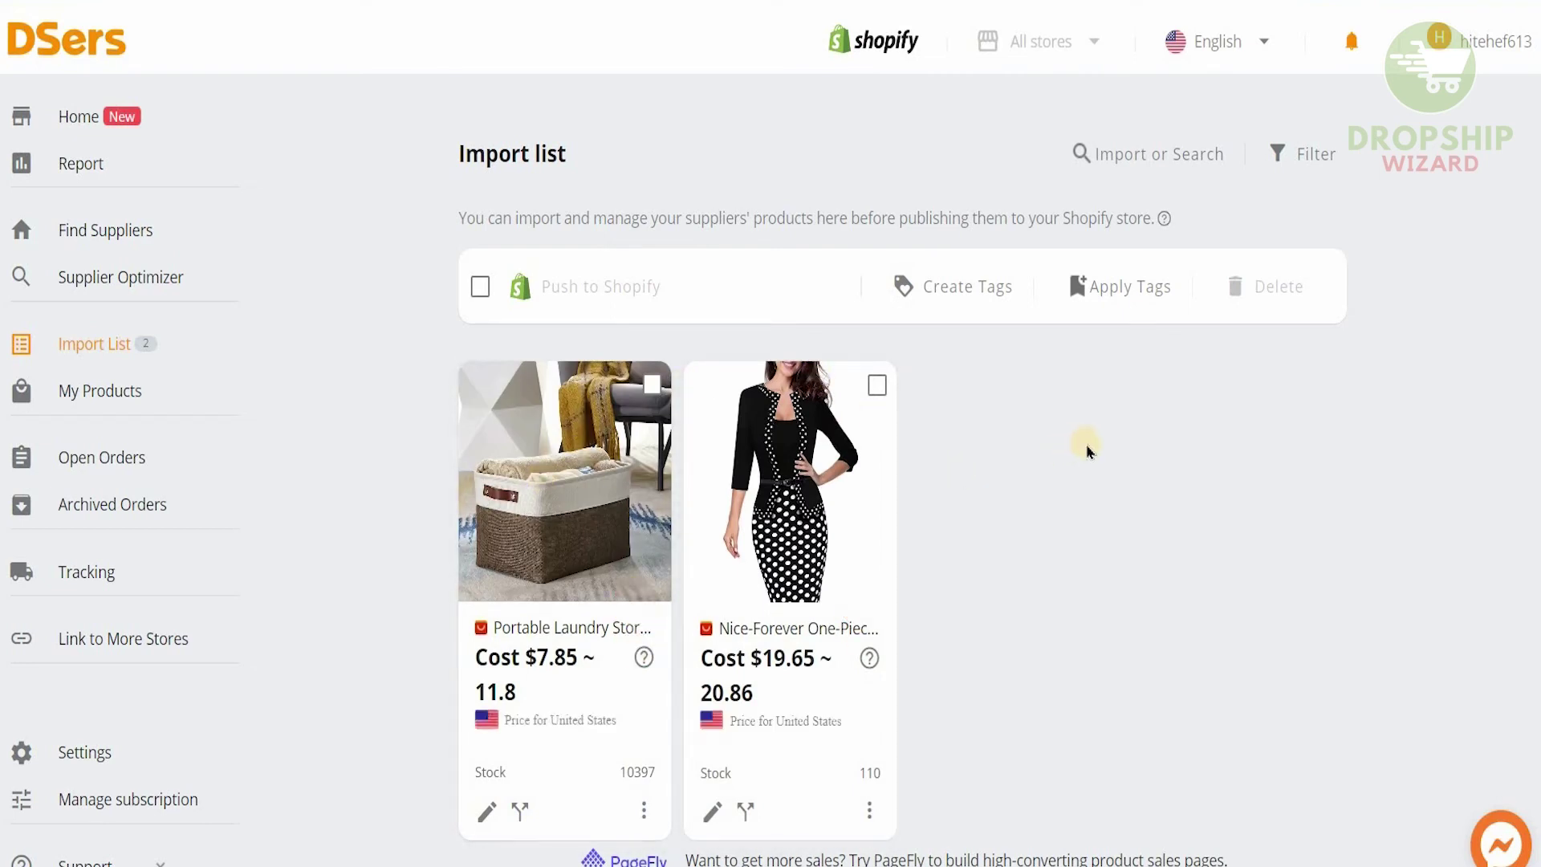
left_click(650, 387)
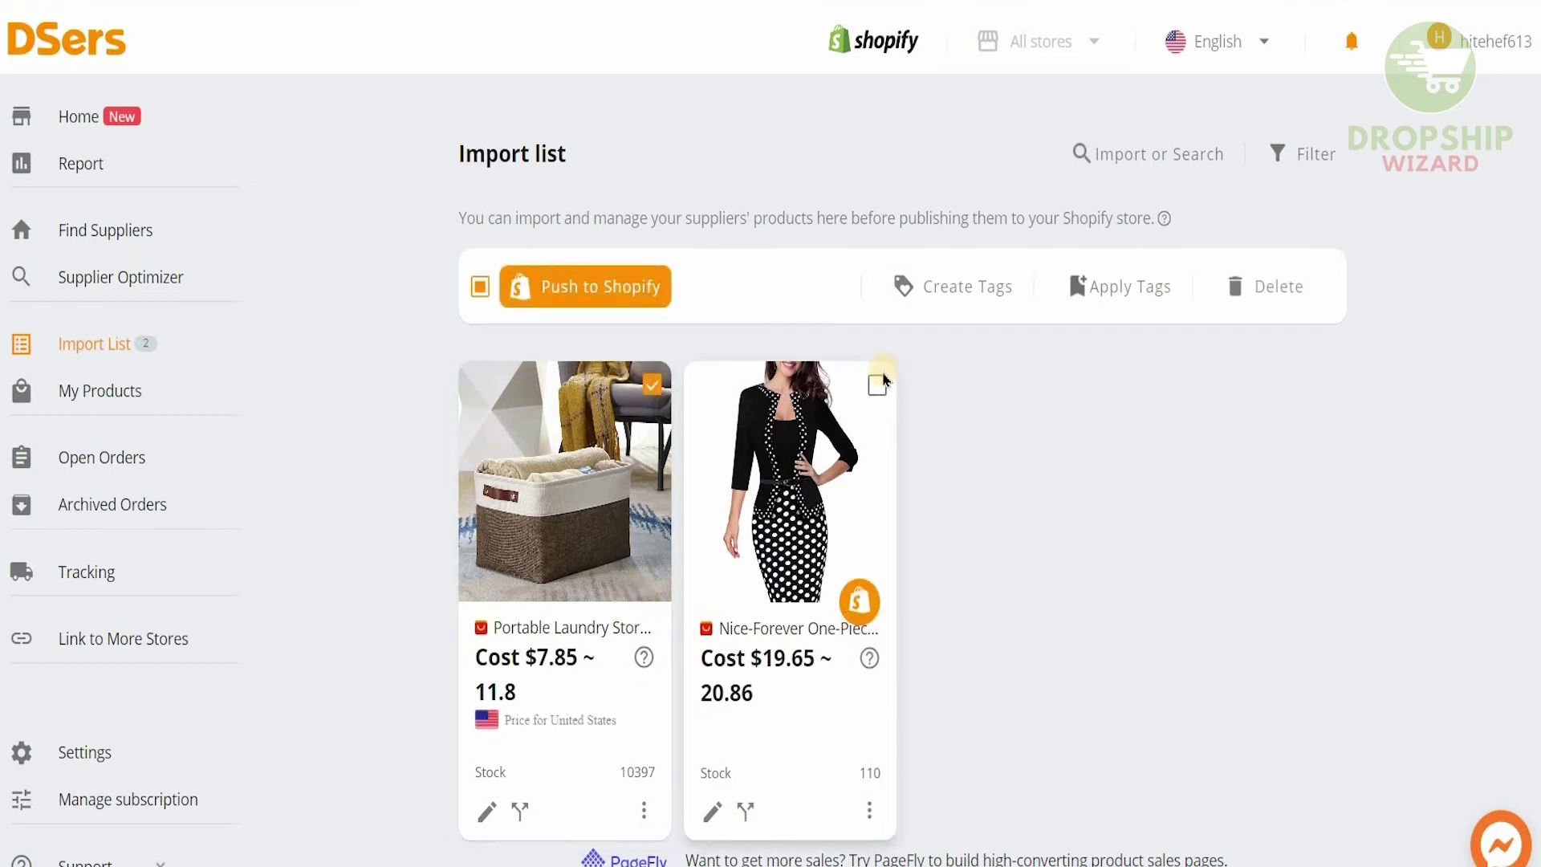
left_click(879, 387)
scroll(1087, 452, "down", 1)
scroll(1090, 458, "up", 1)
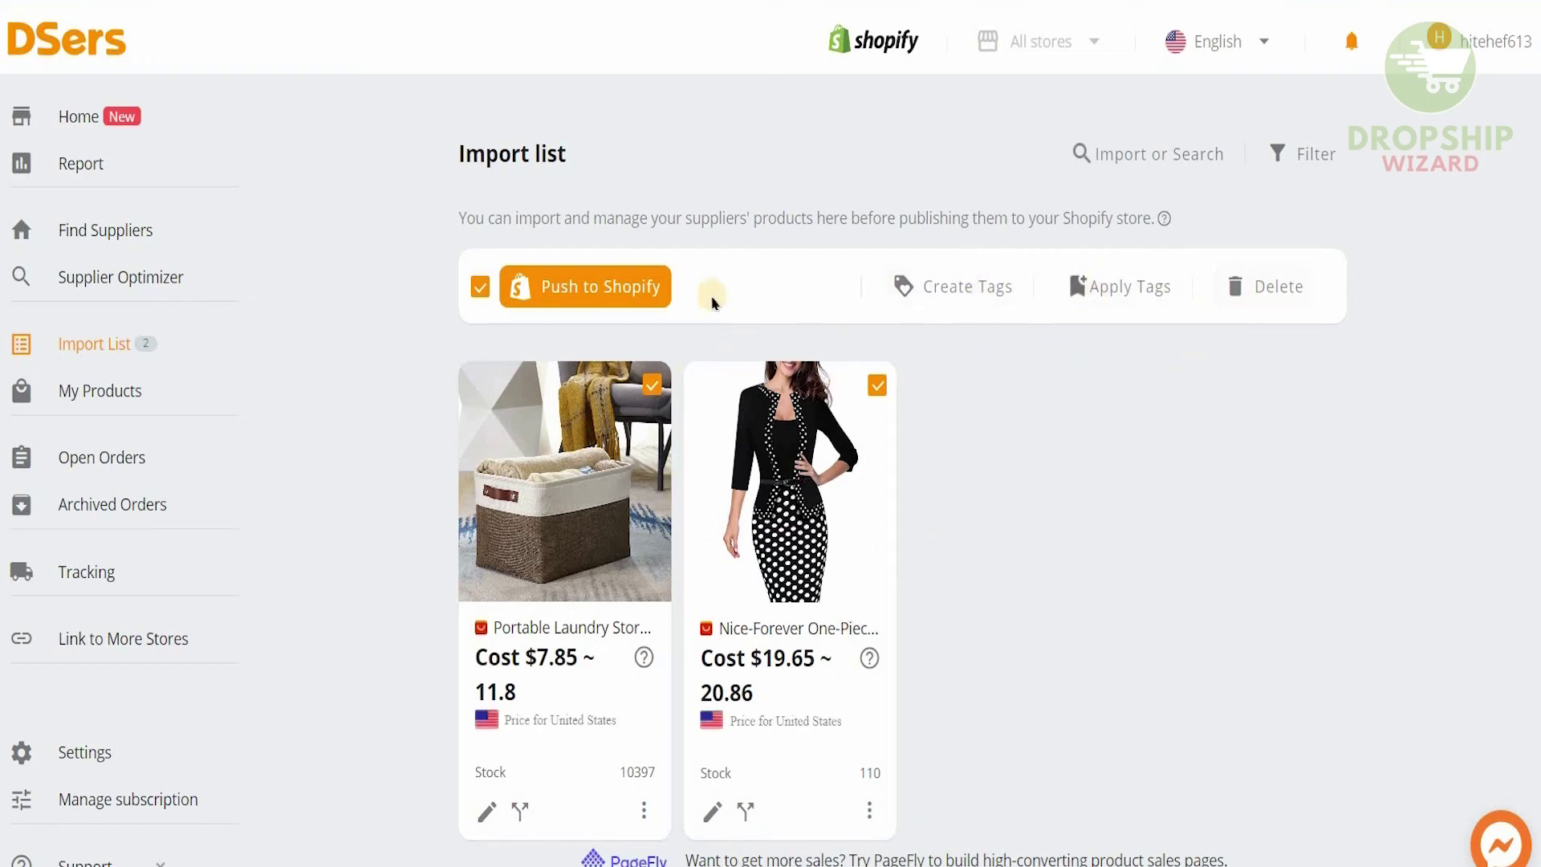
- Push both selected products to the Shopify store from the Push Products dialog
left_click(581, 290)
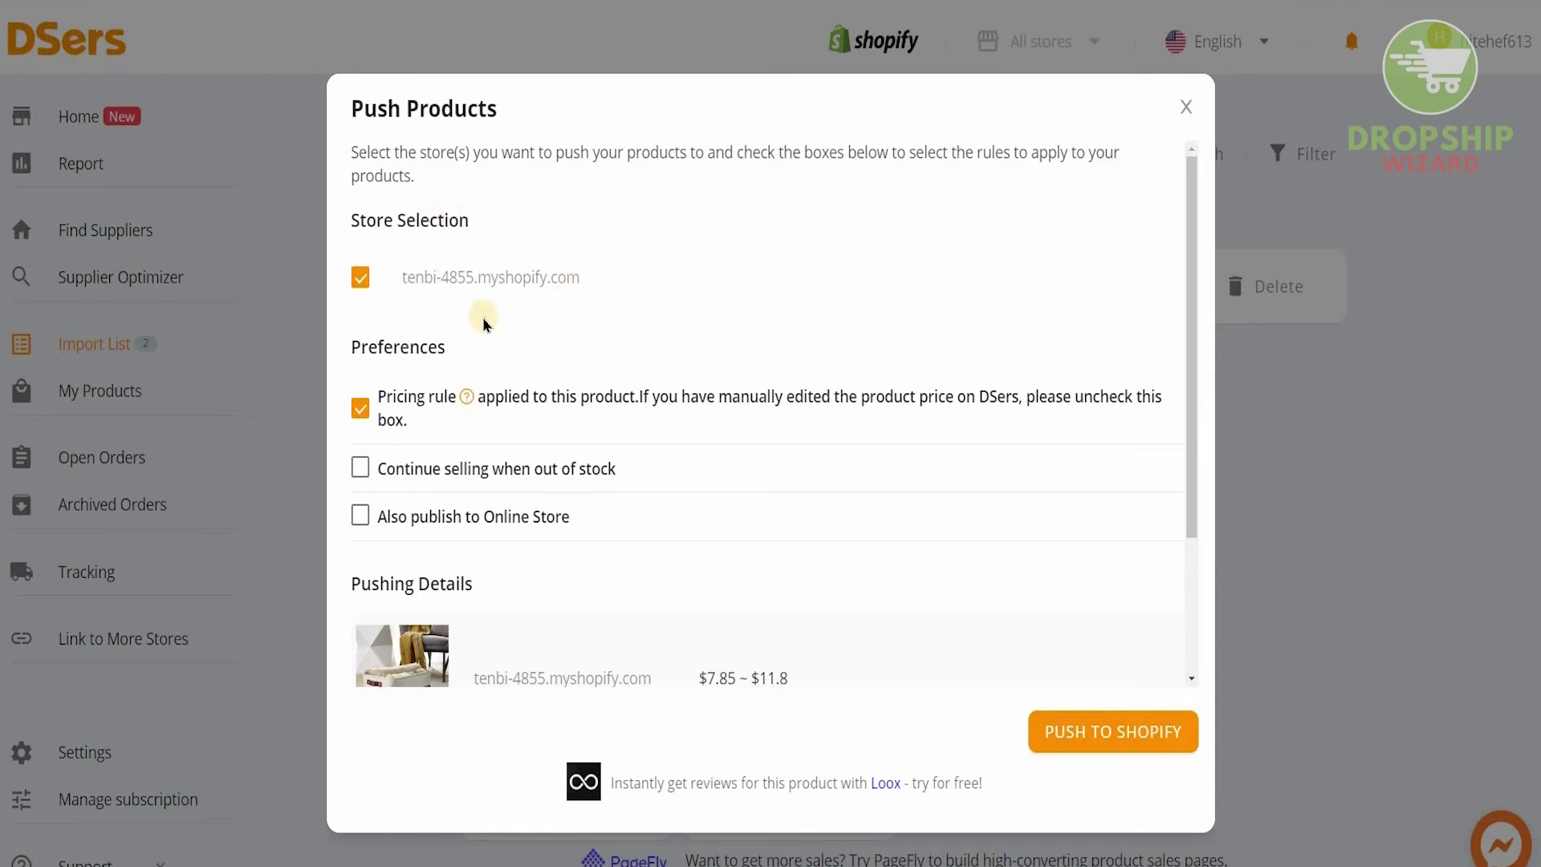
scroll(594, 418, "down", 1)
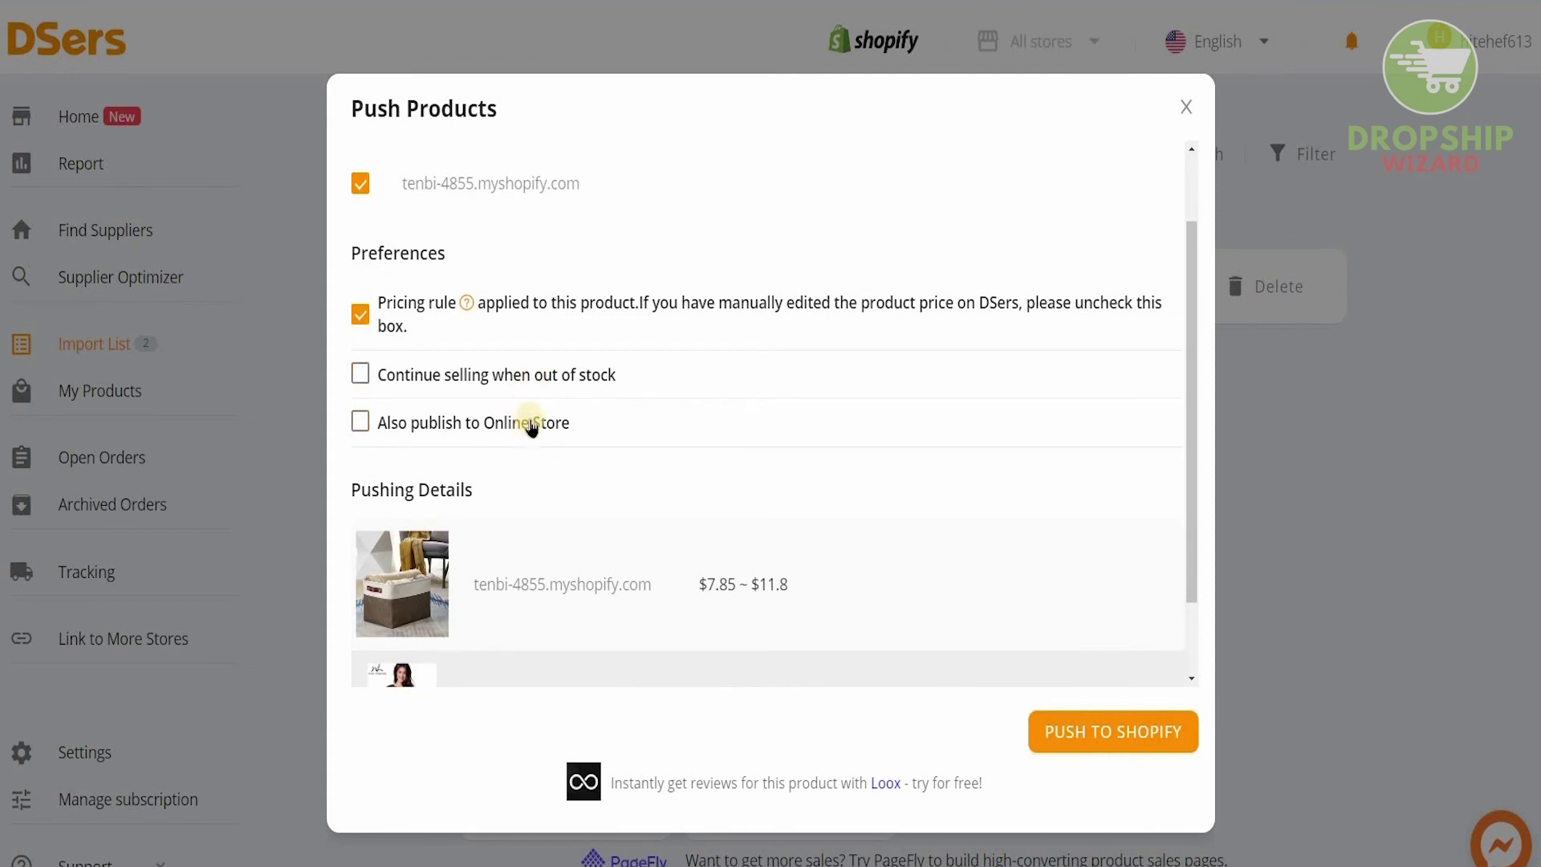
scroll(533, 440, "up", 1)
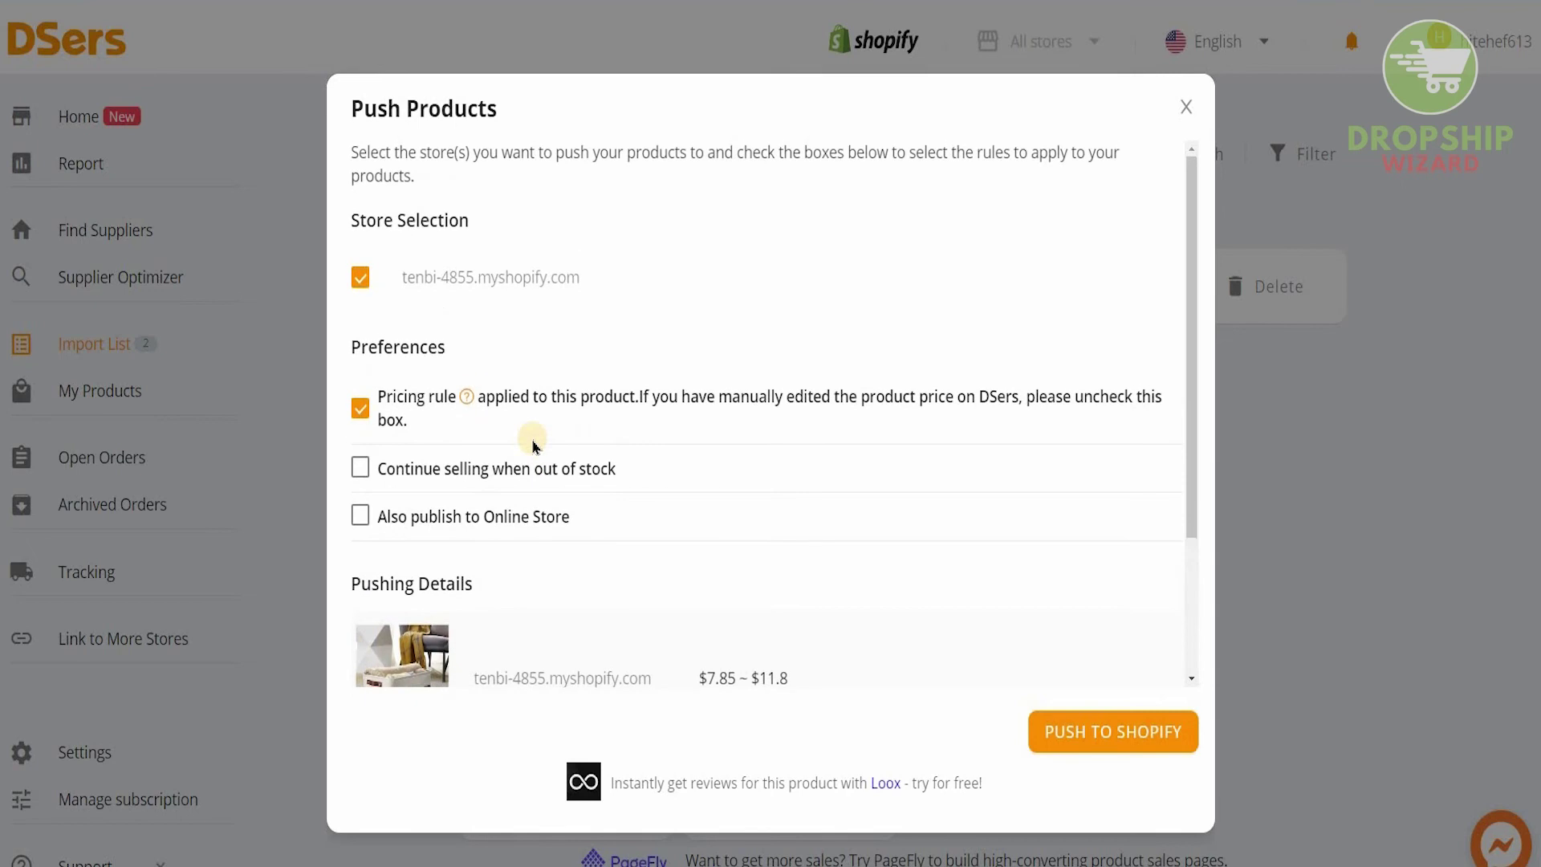
scroll(533, 441, "down", 2)
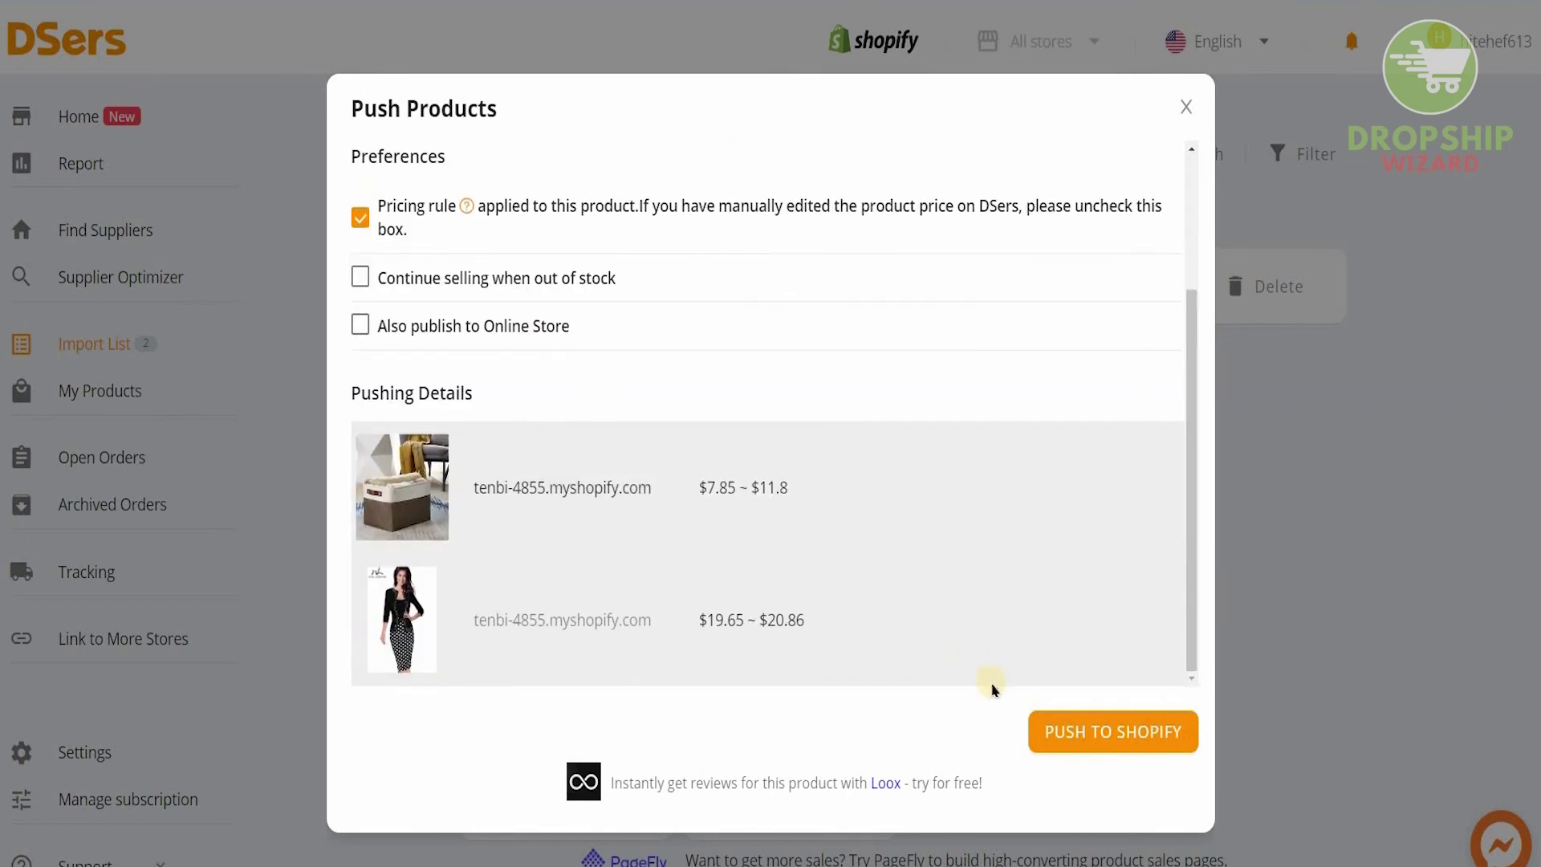
left_click(1046, 735)
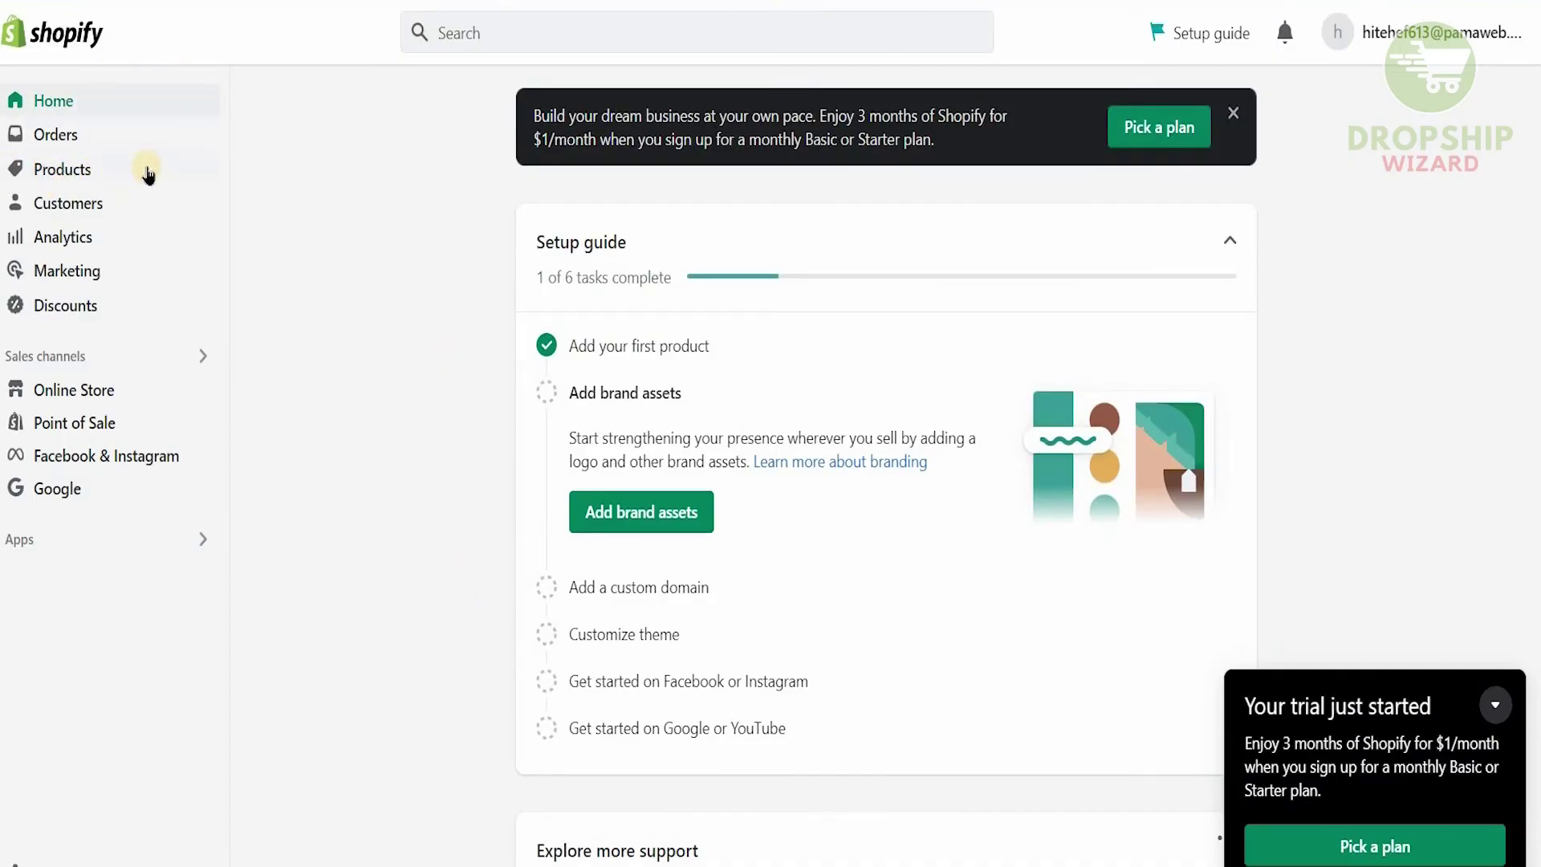
- Show the Products list with both pushed items Active and collapse the trial popup
left_click(52, 179)
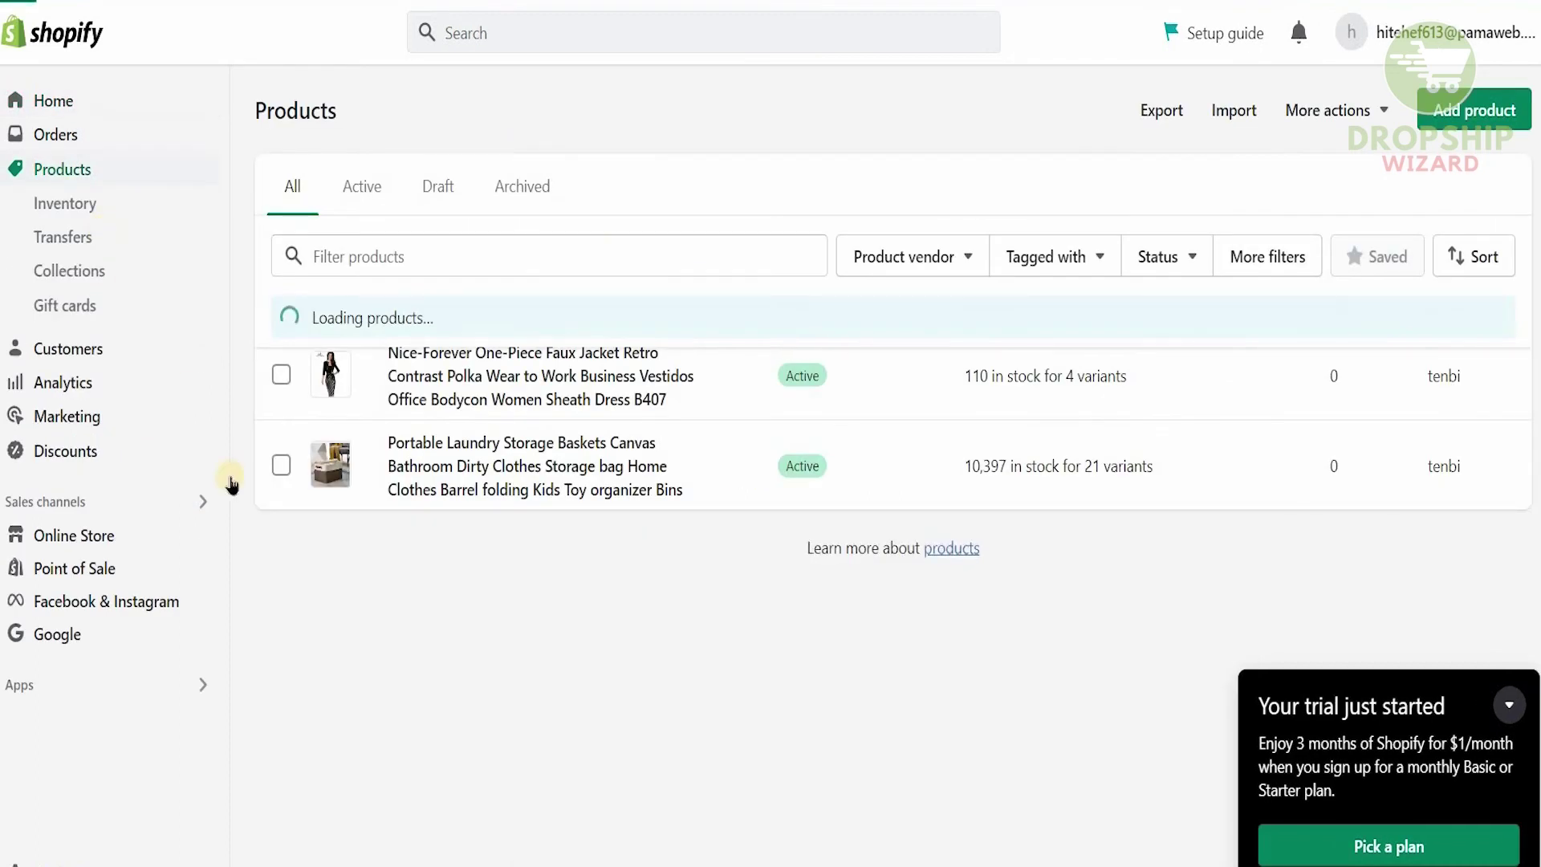
left_click(1510, 705)
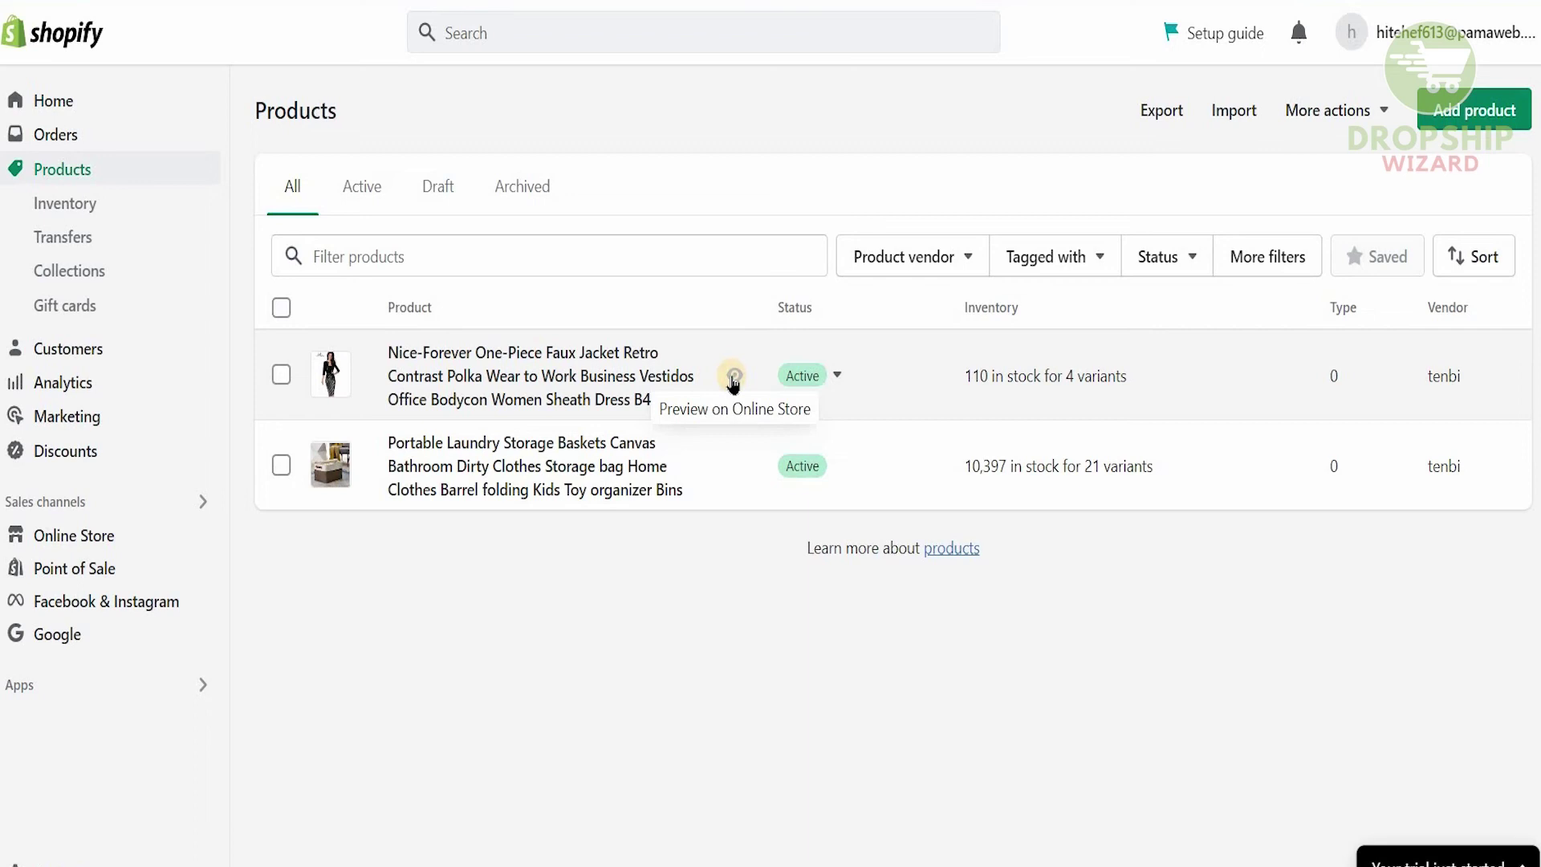
left_click(732, 375)
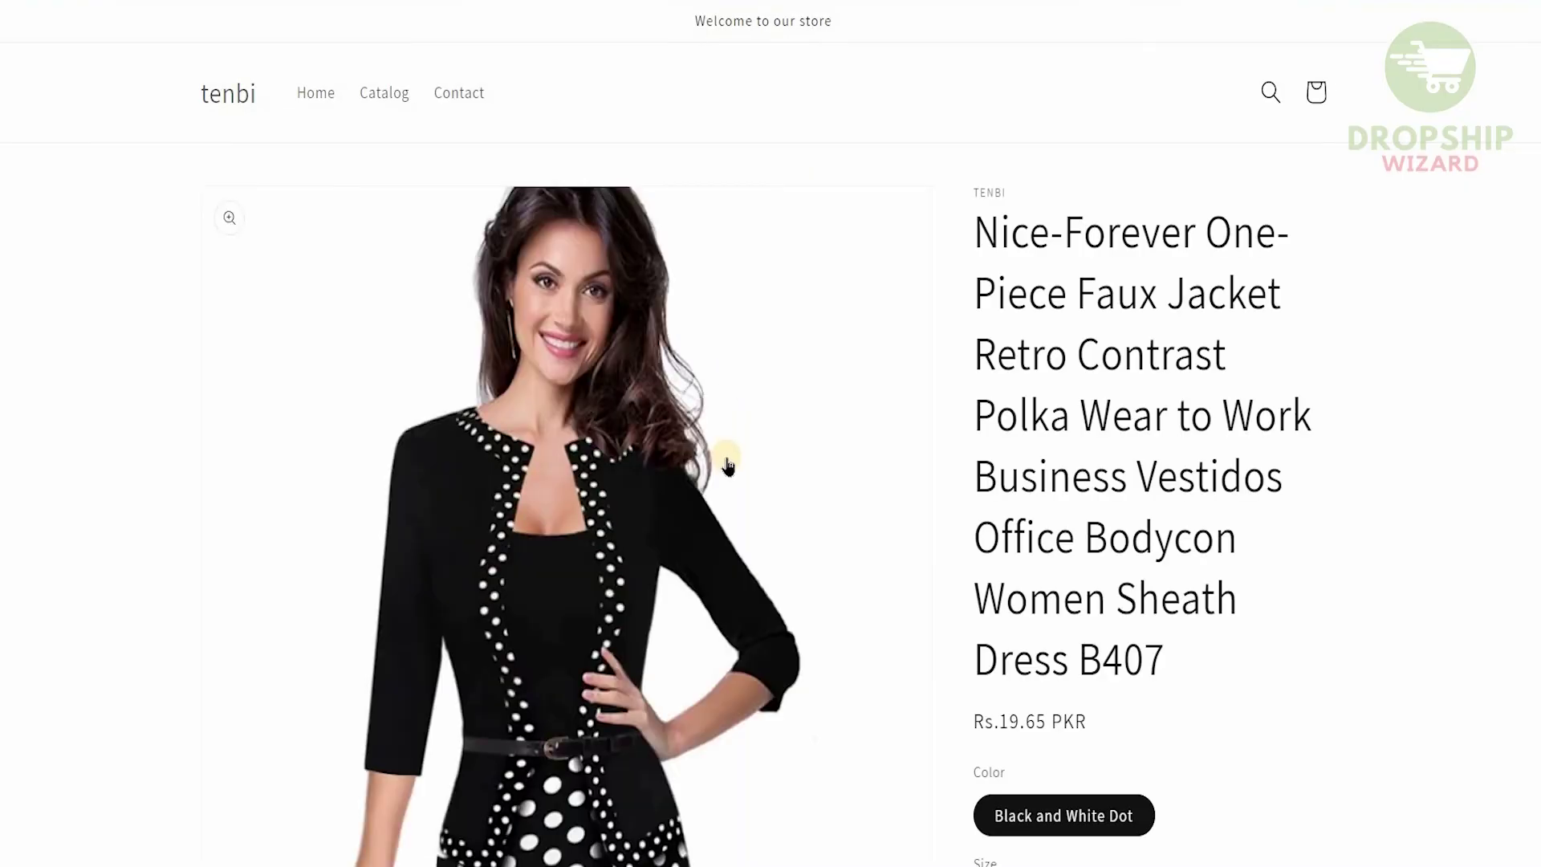
scroll(1170, 526, "down", 1)
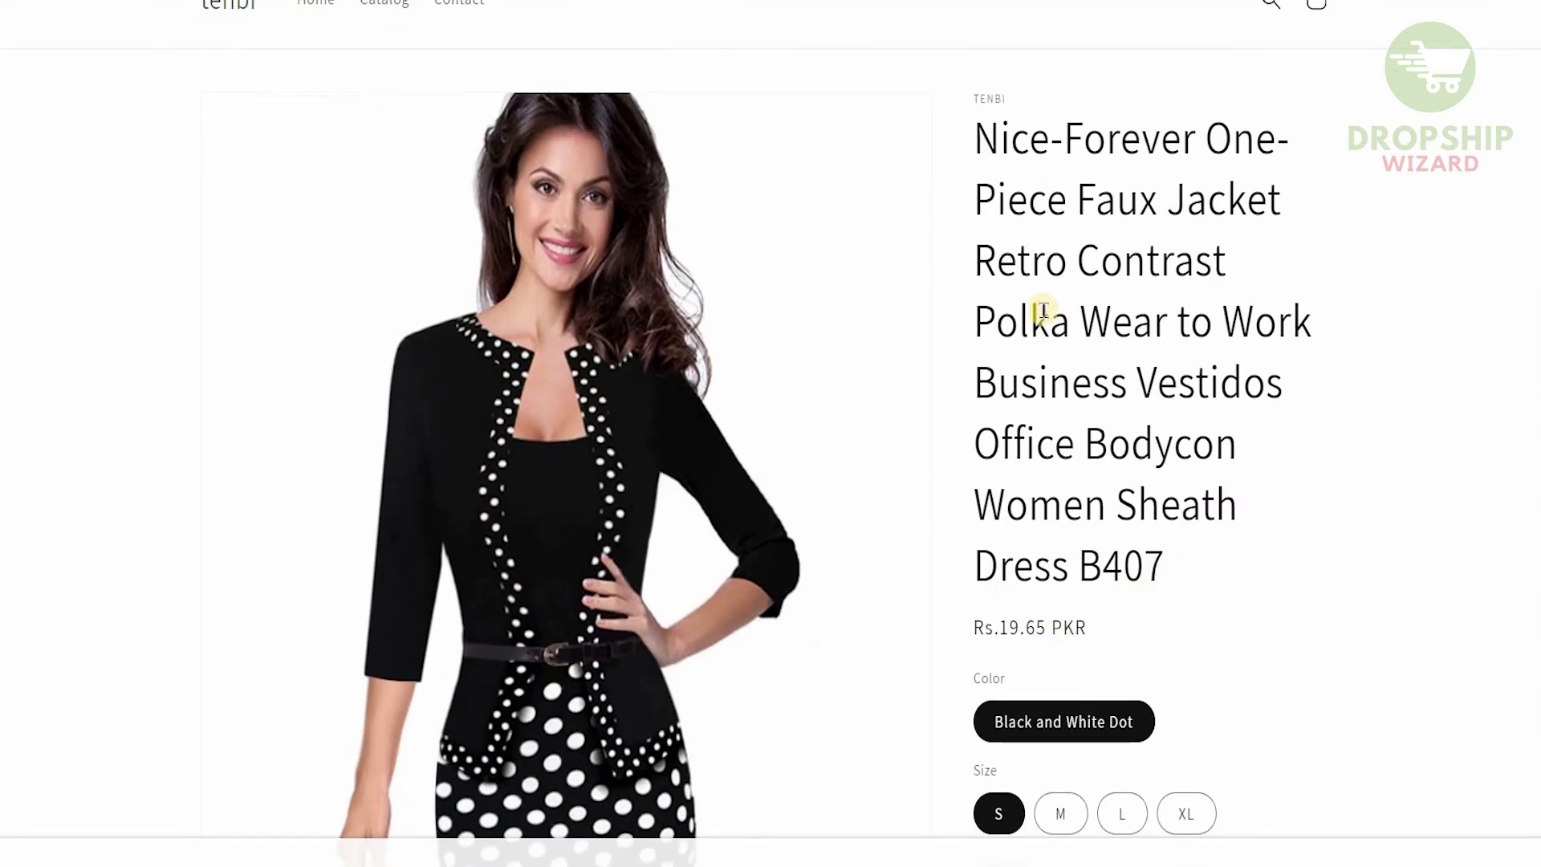
scroll(957, 585, "down", 3)
scroll(1051, 557, "down", 1)
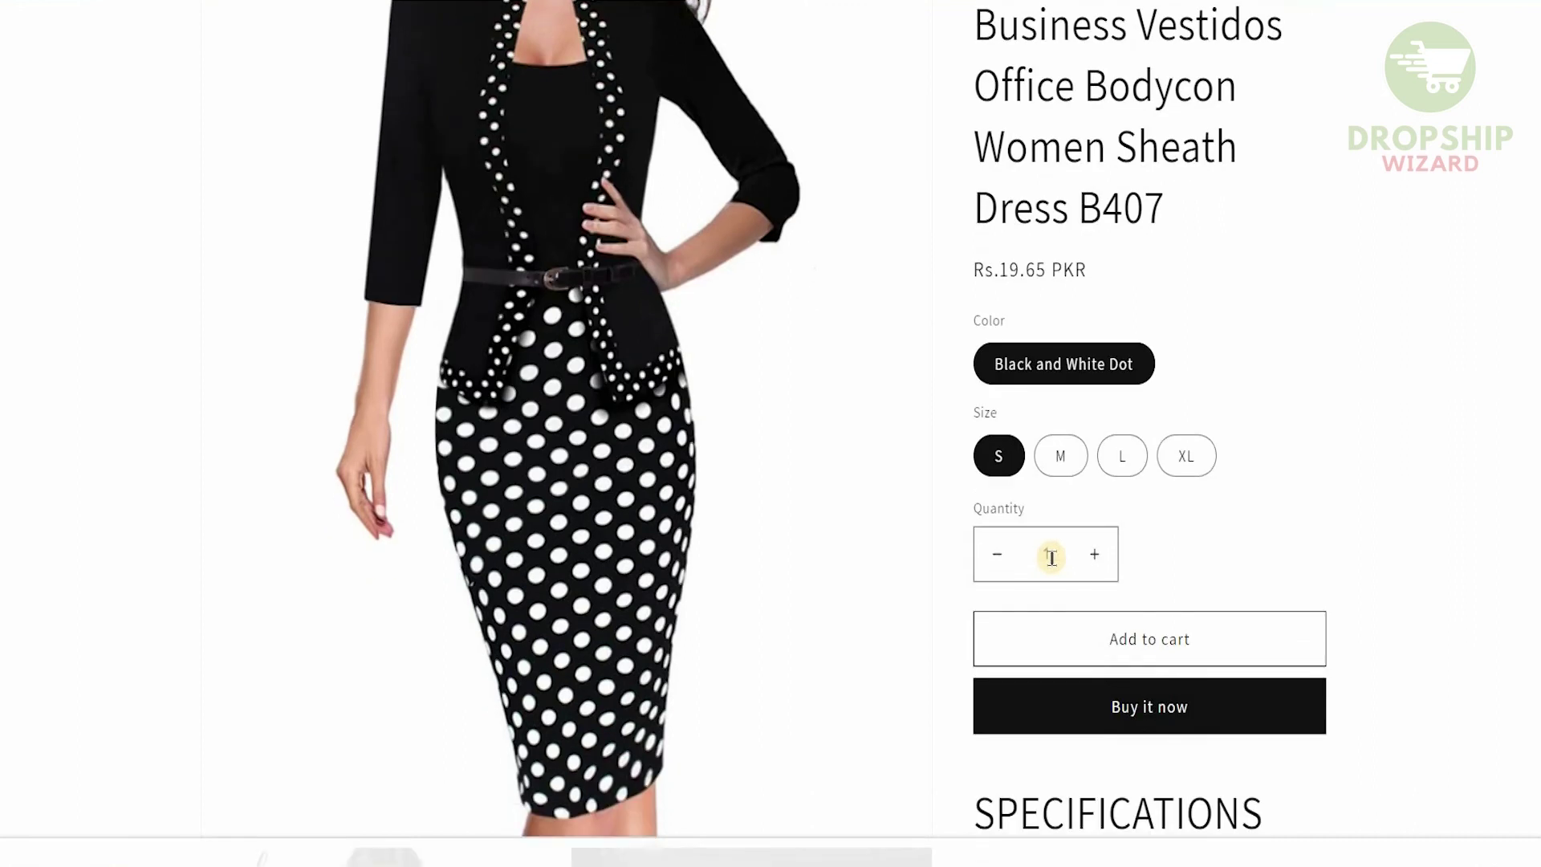
scroll(1051, 557, "down", 6)
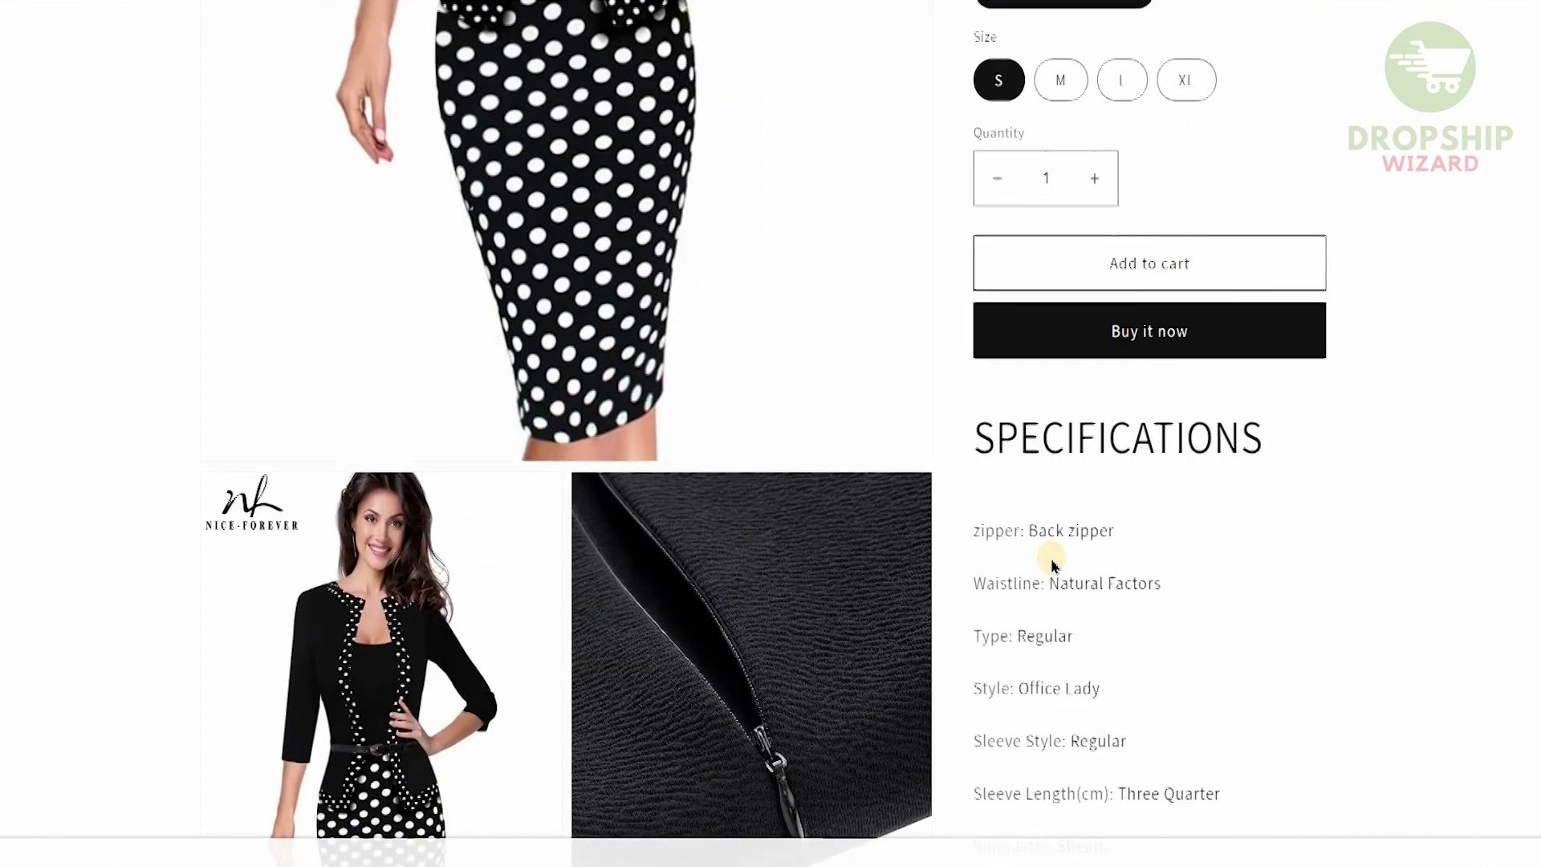
scroll(1051, 557, "down", 4)
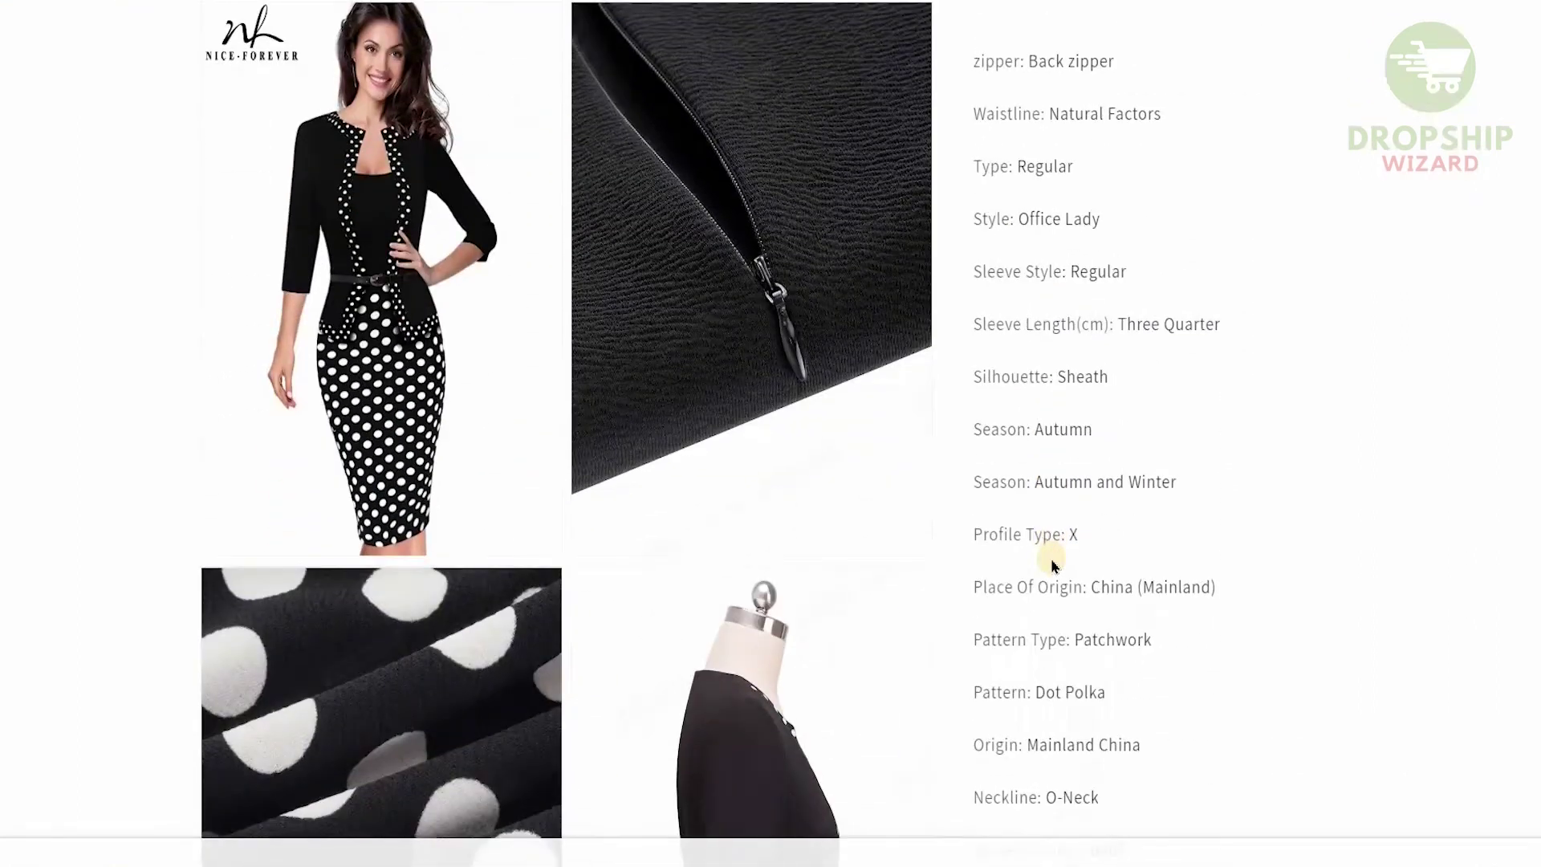
scroll(1051, 557, "down", 4)
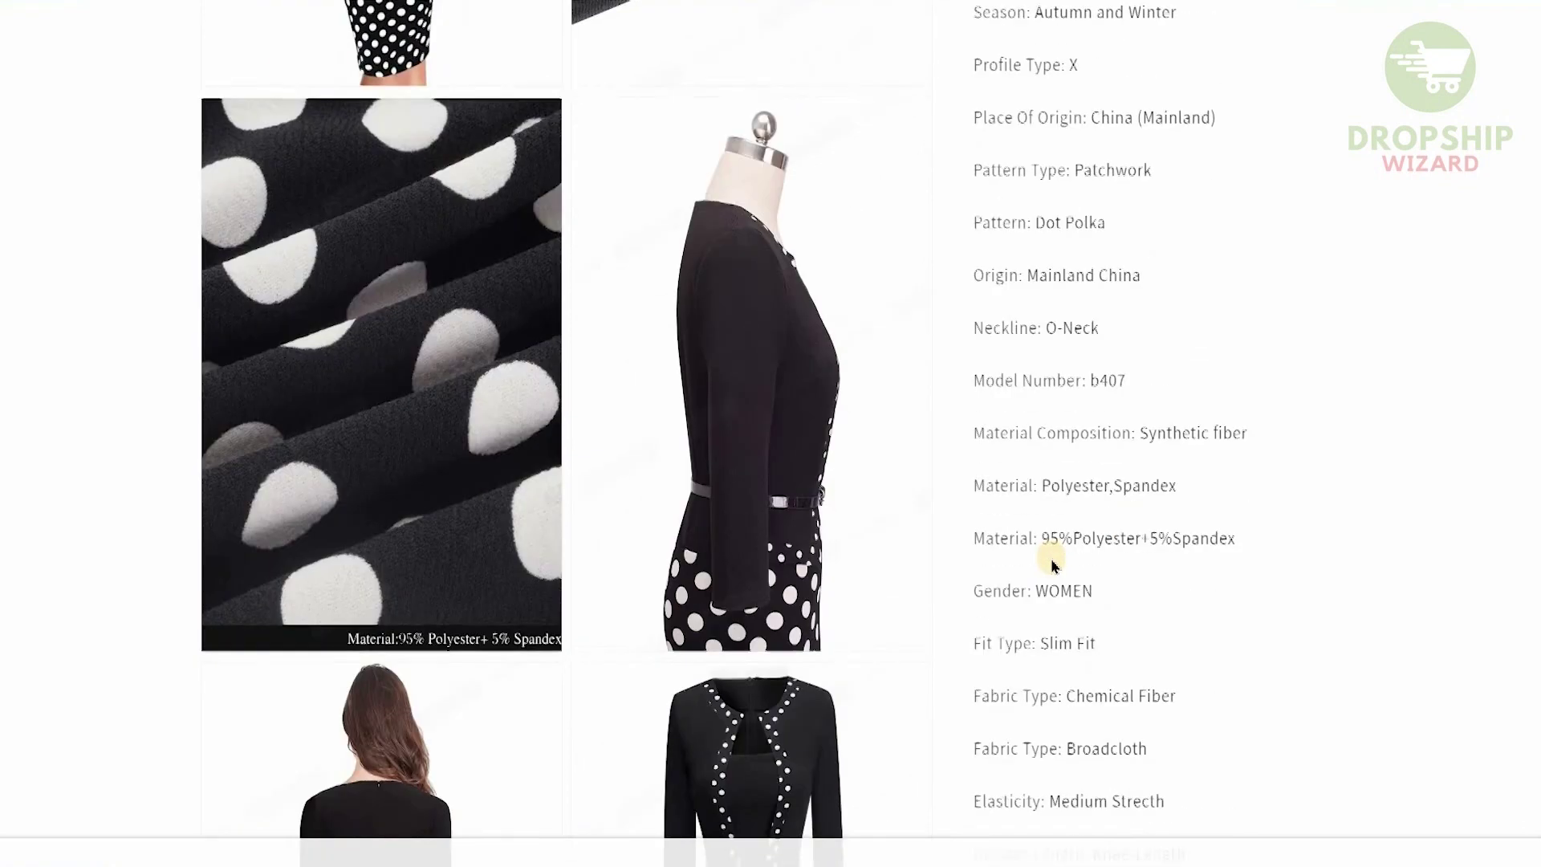
scroll(1053, 565, "down", 14)
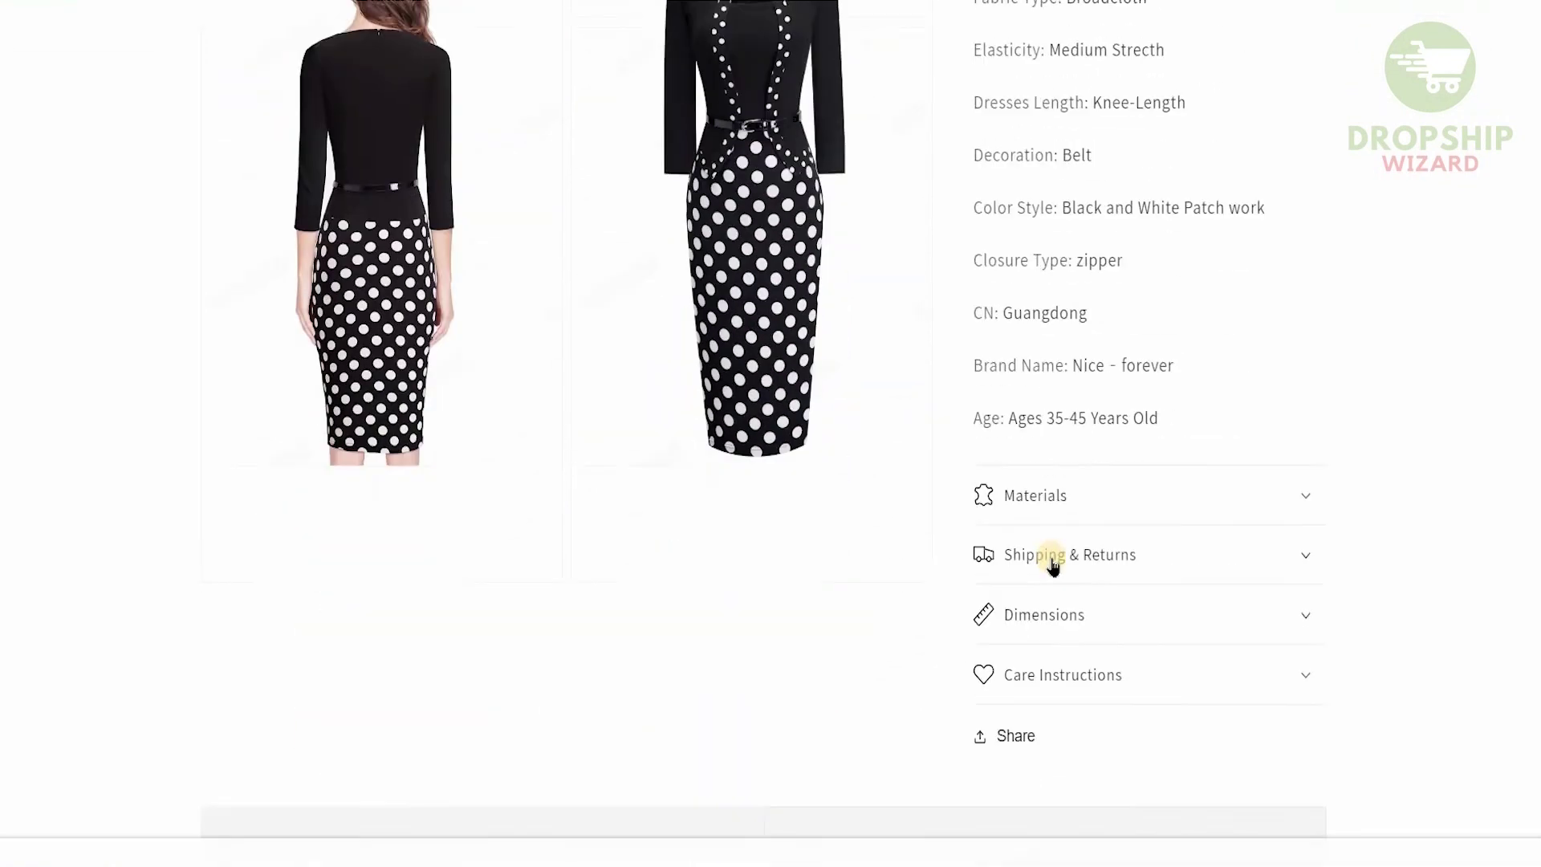
scroll(1053, 565, "up", 13)
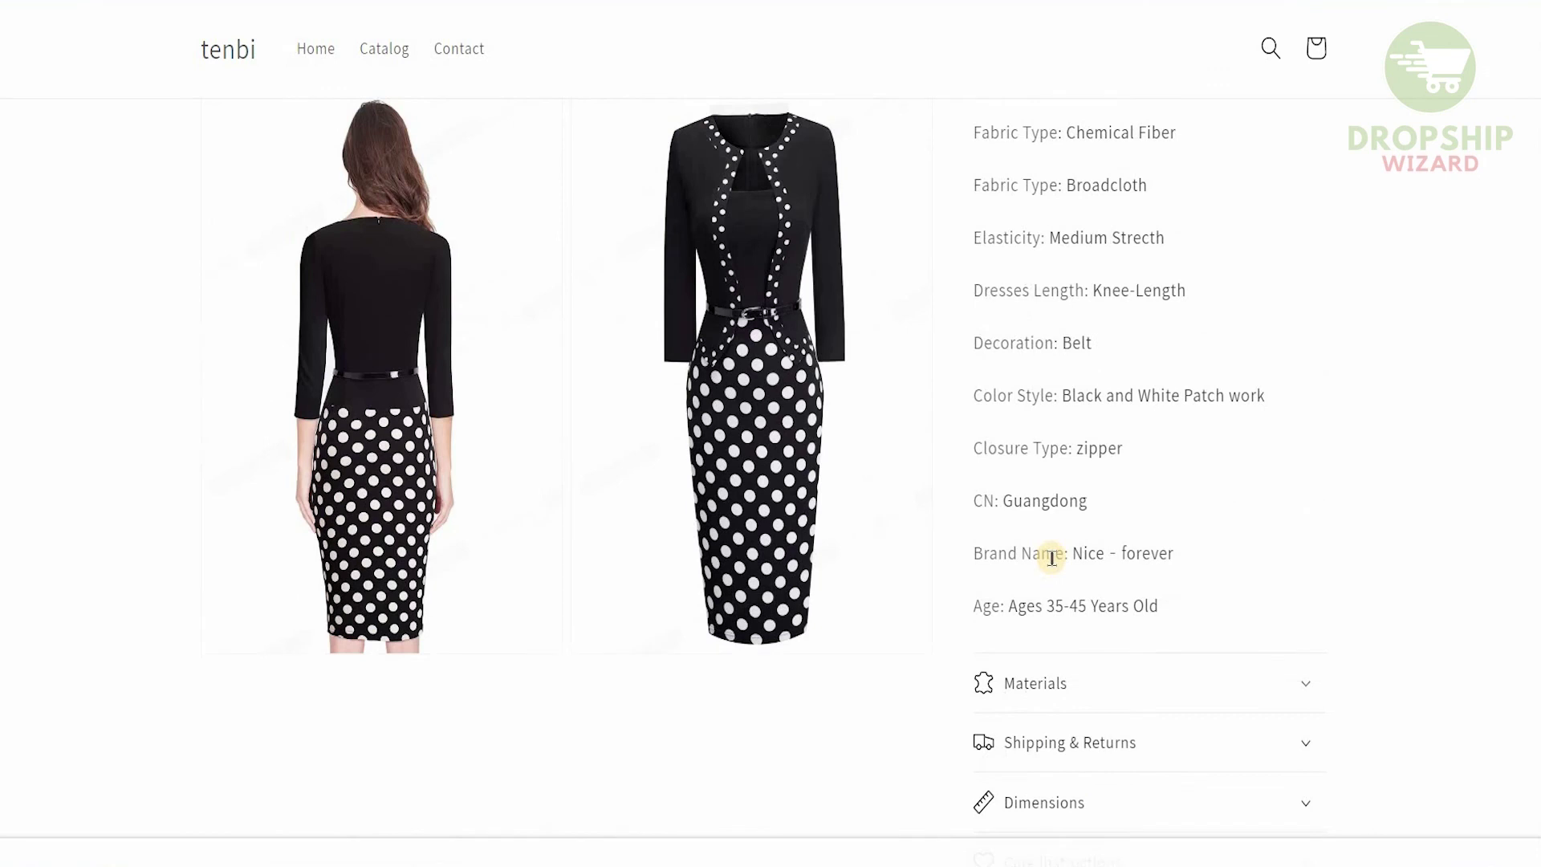
scroll(1051, 558, "up", 20)
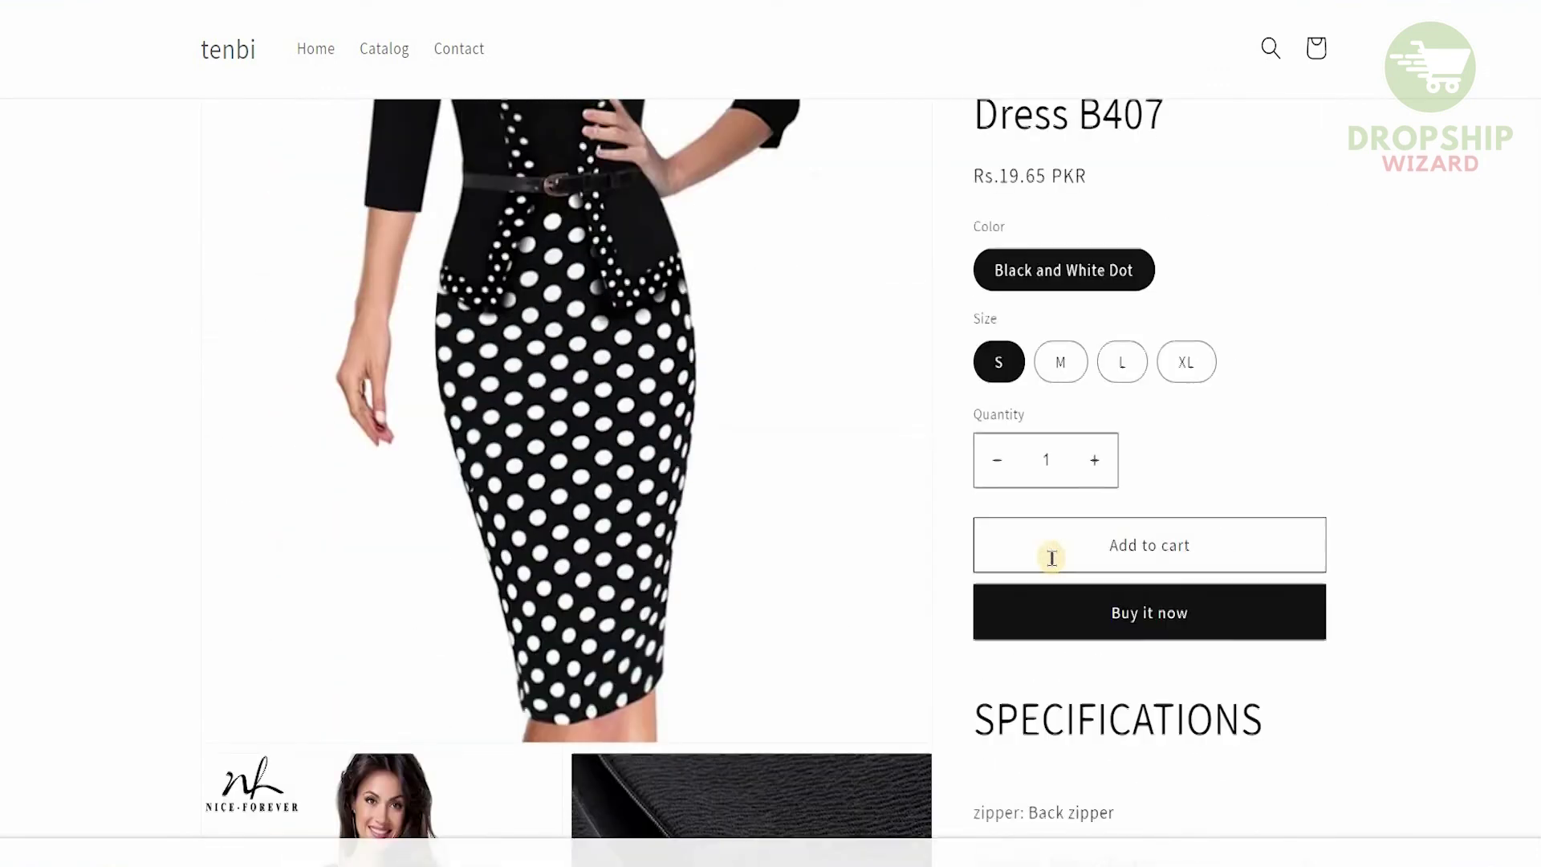
scroll(1052, 557, "up", 3)
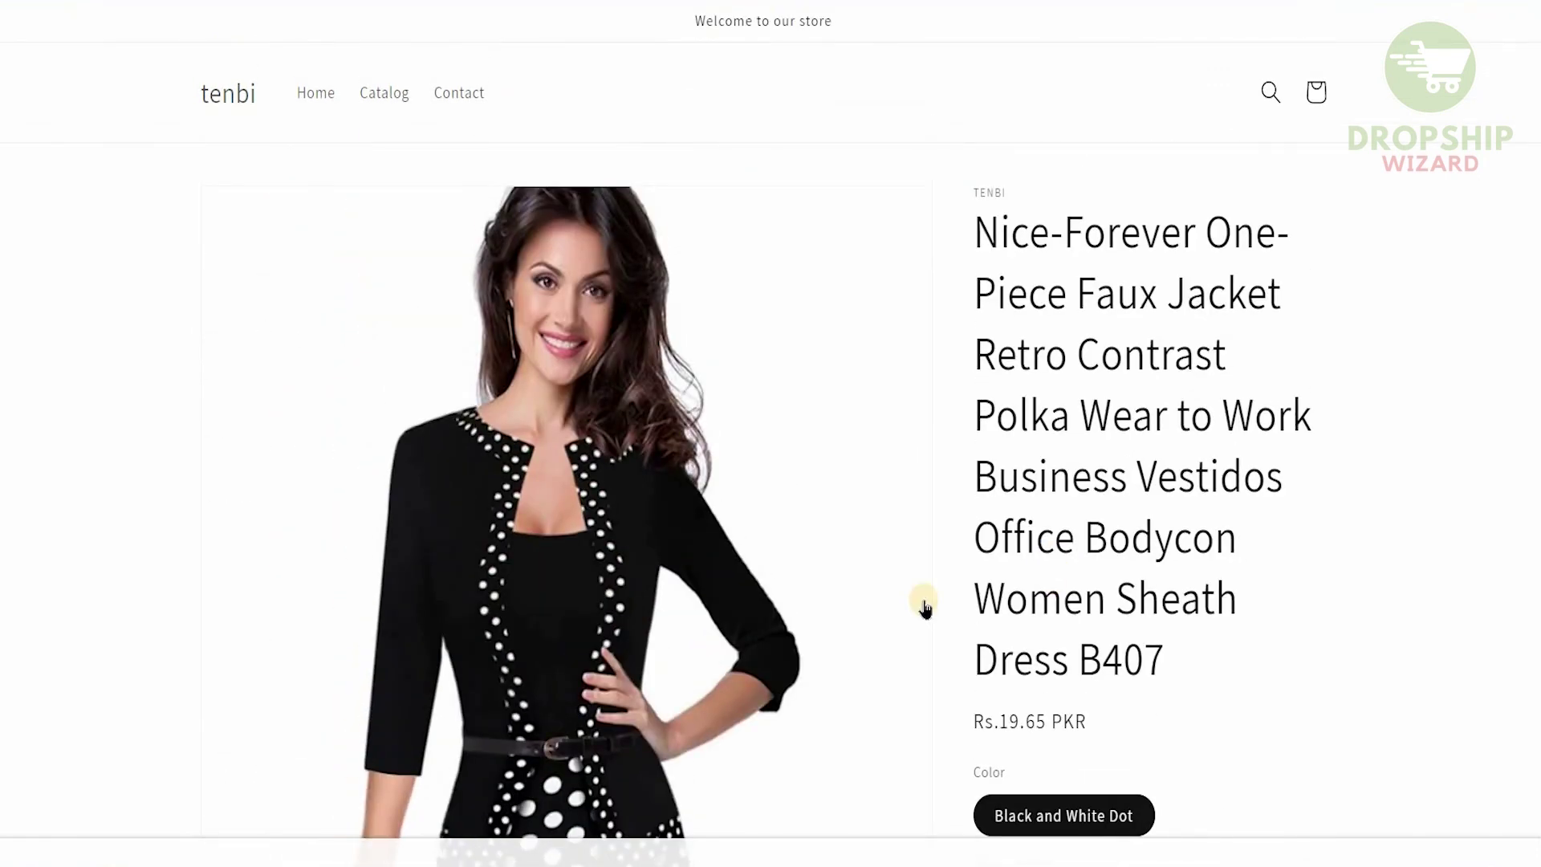
key("ctrl+w")
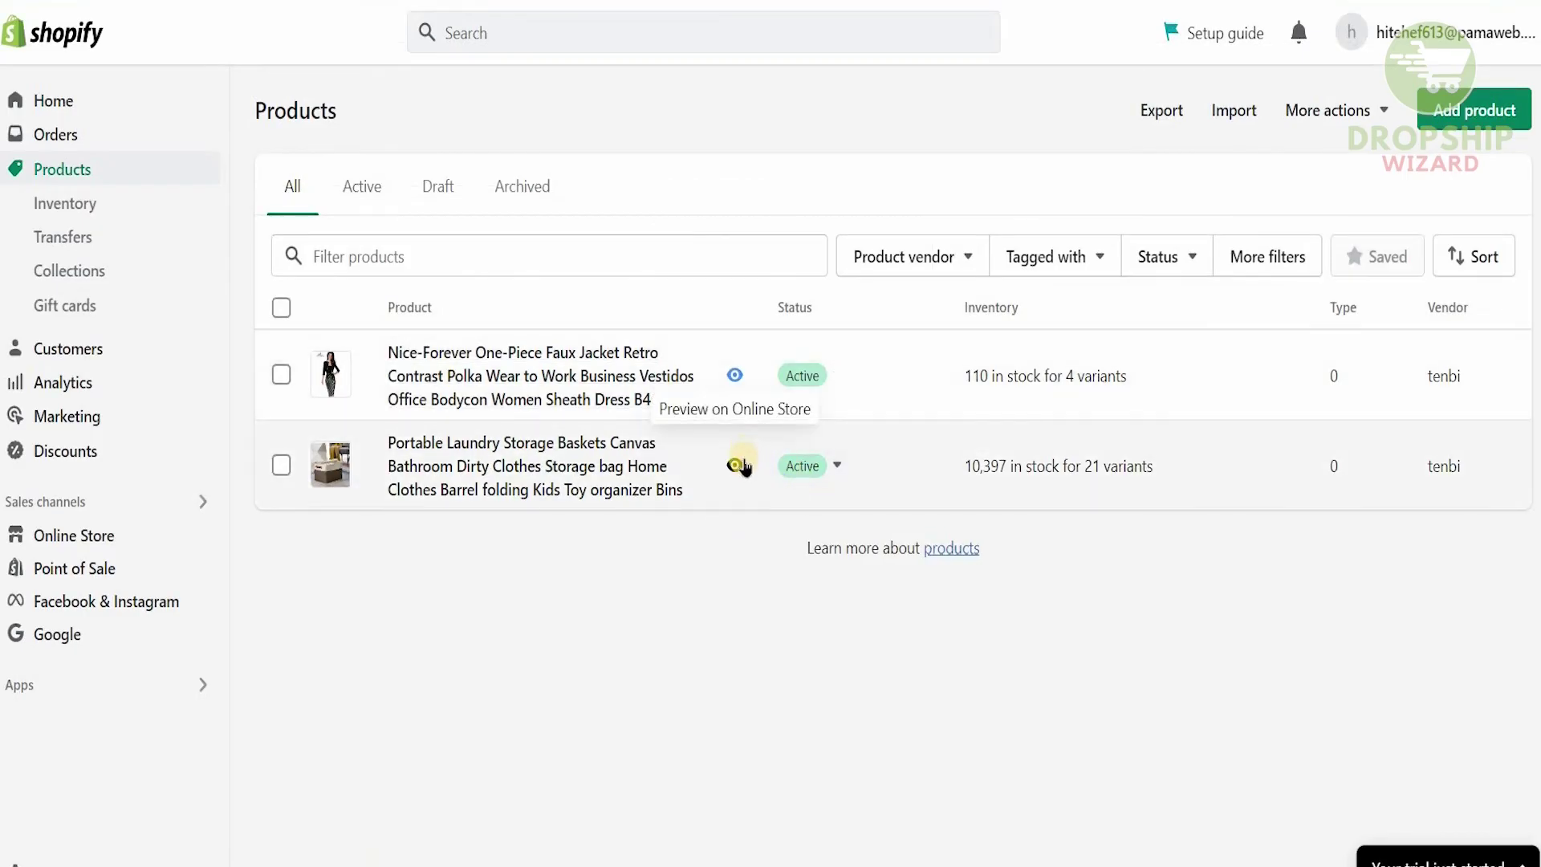
- Preview the laundry basket on the tenbi storefront and review its Rs.7.85 PKR price and specifications
left_click(742, 465)
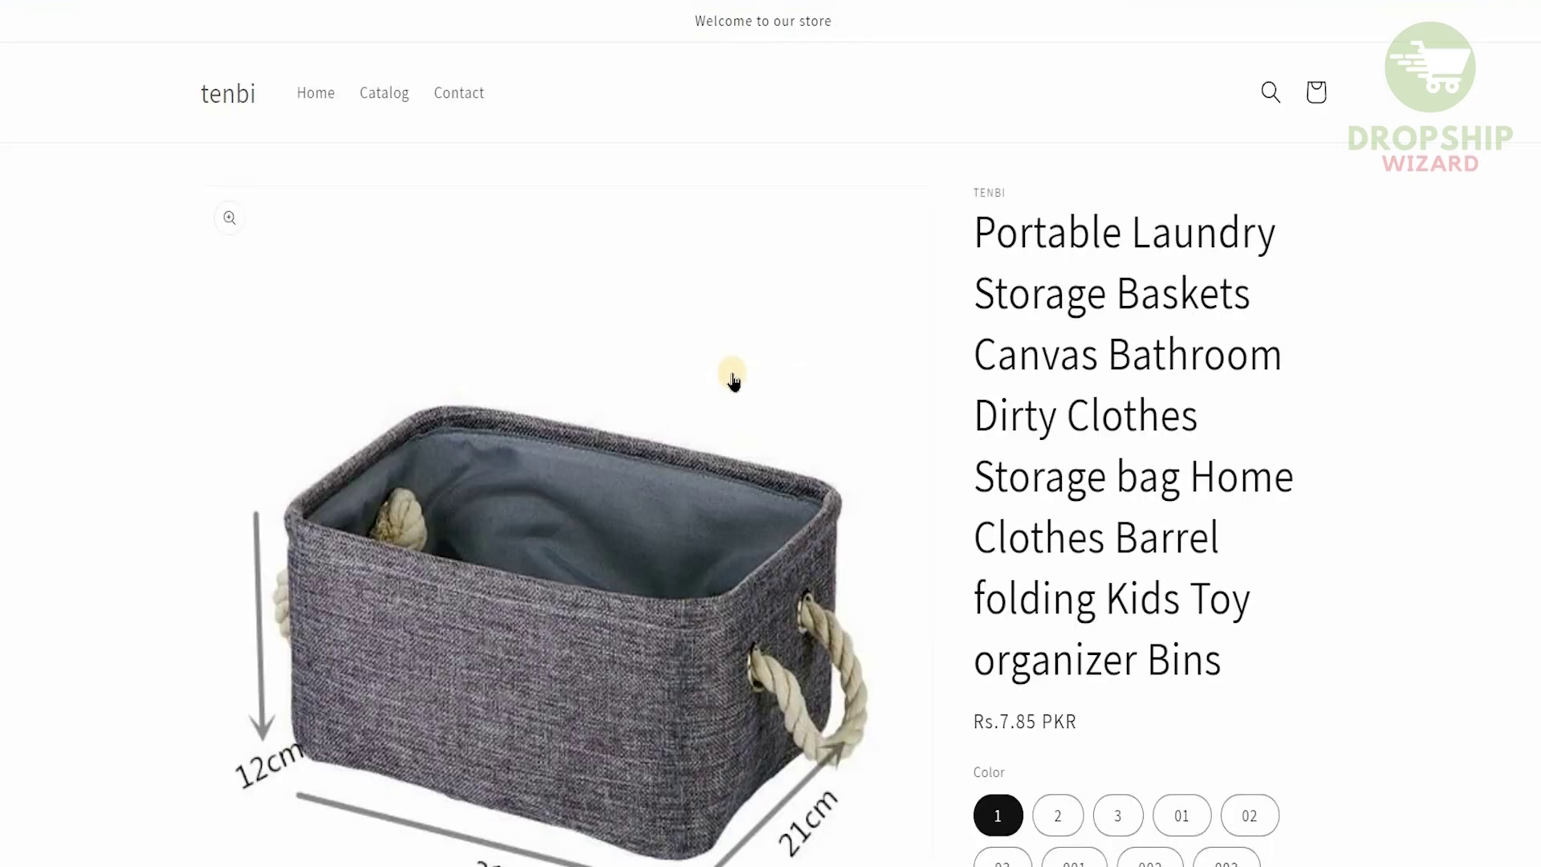
scroll(903, 514, "down", 7)
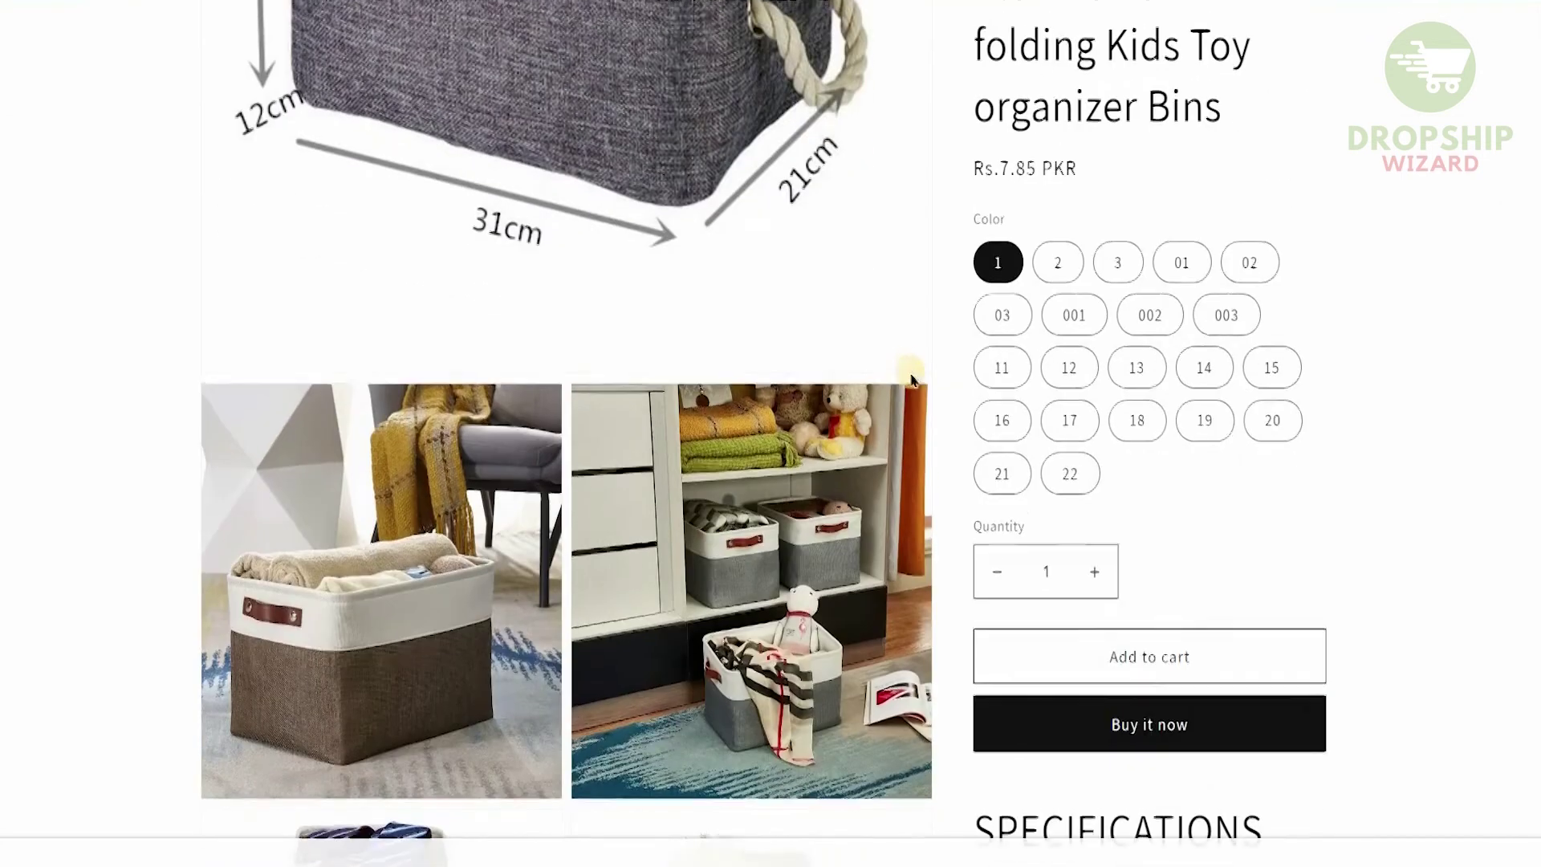
scroll(911, 365, "down", 5)
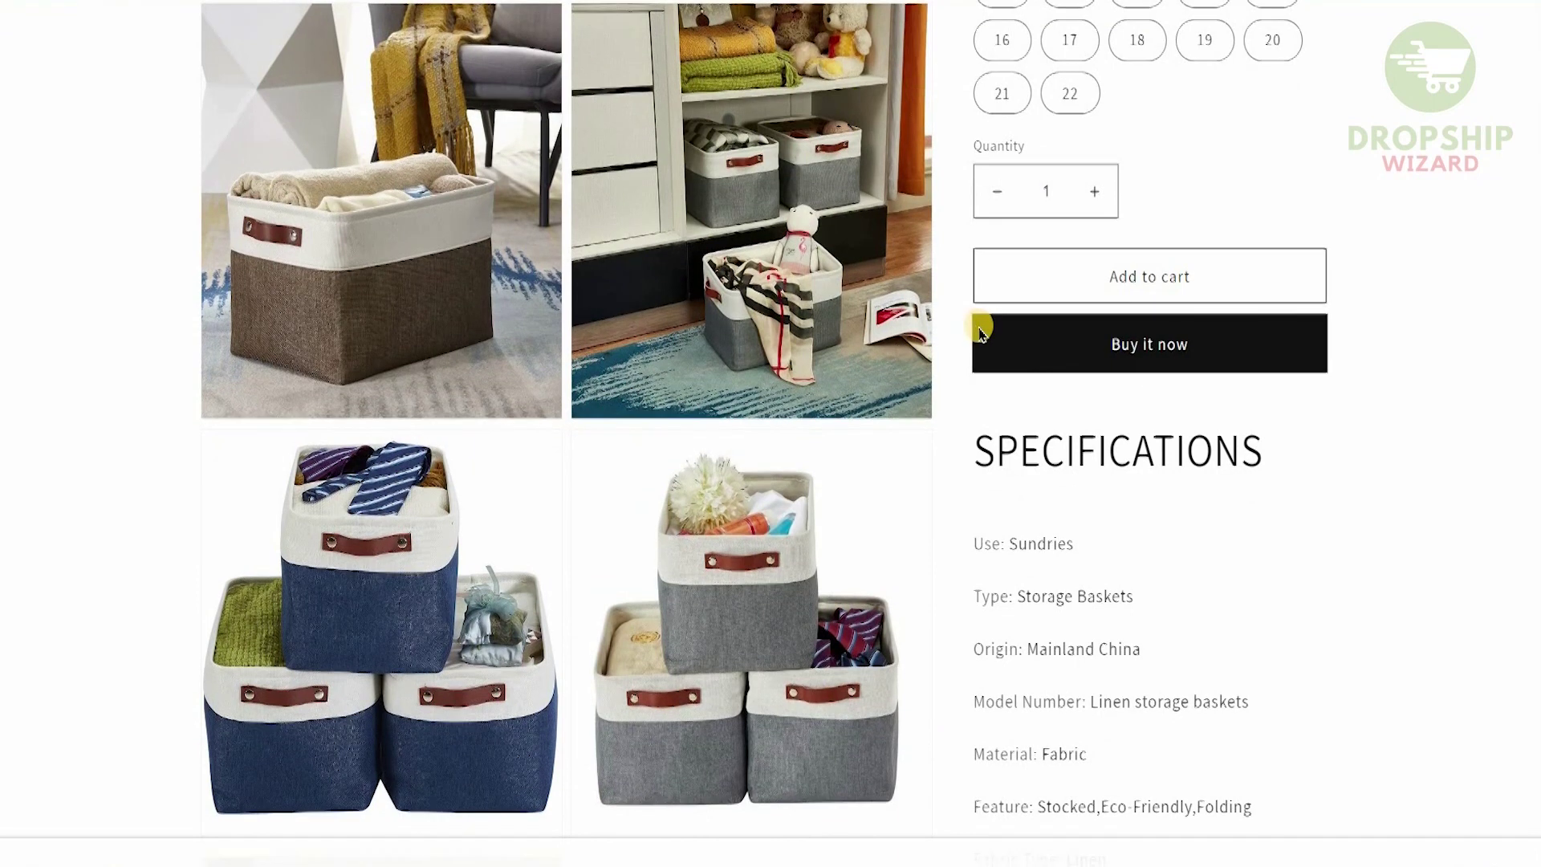
scroll(931, 309, "down", 5)
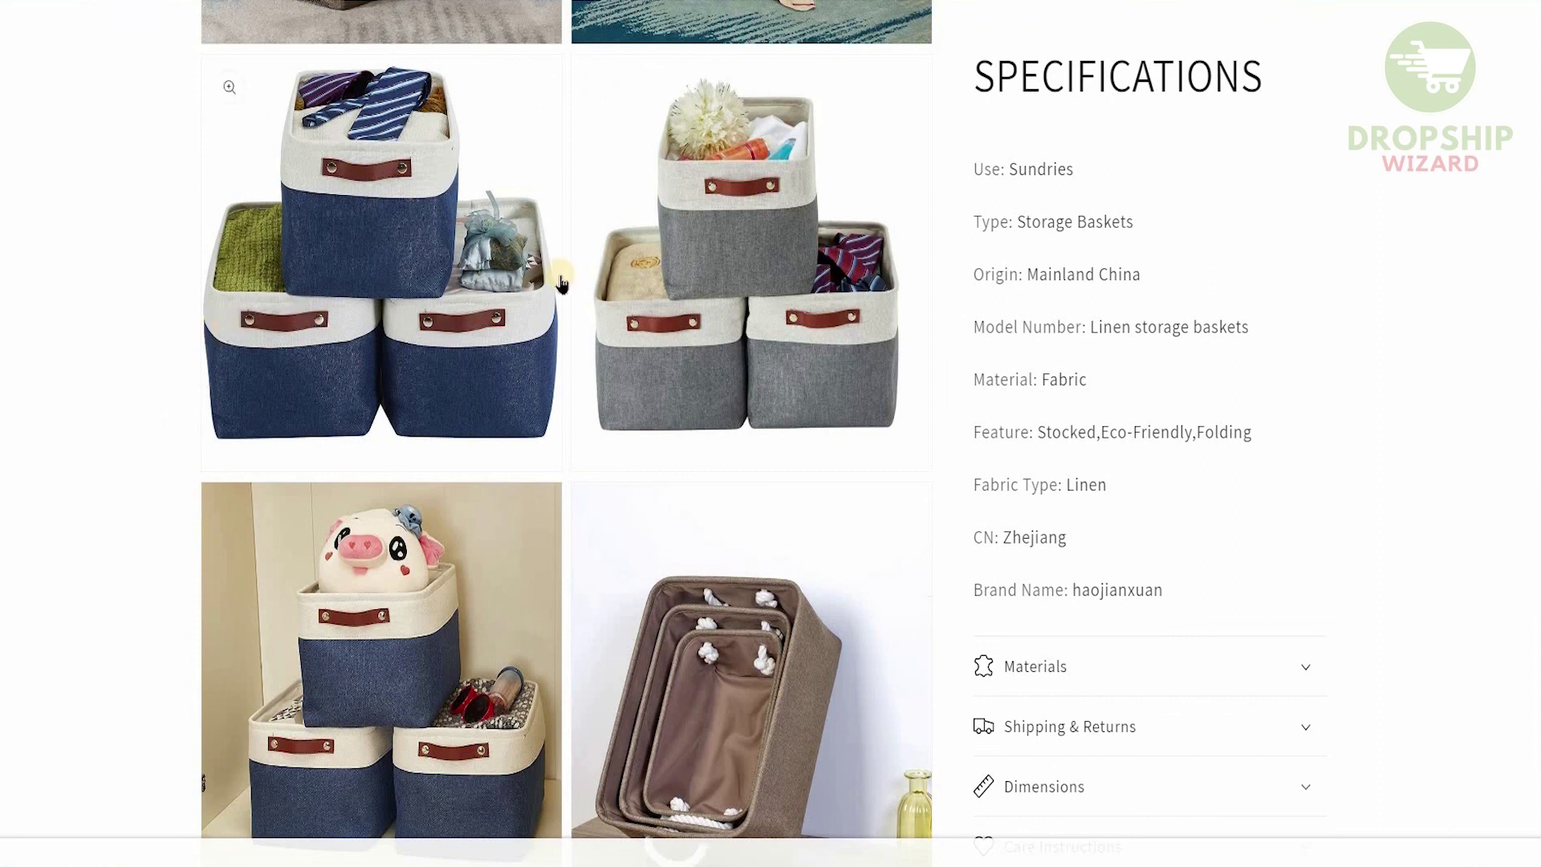
scroll(561, 282, "down", 5)
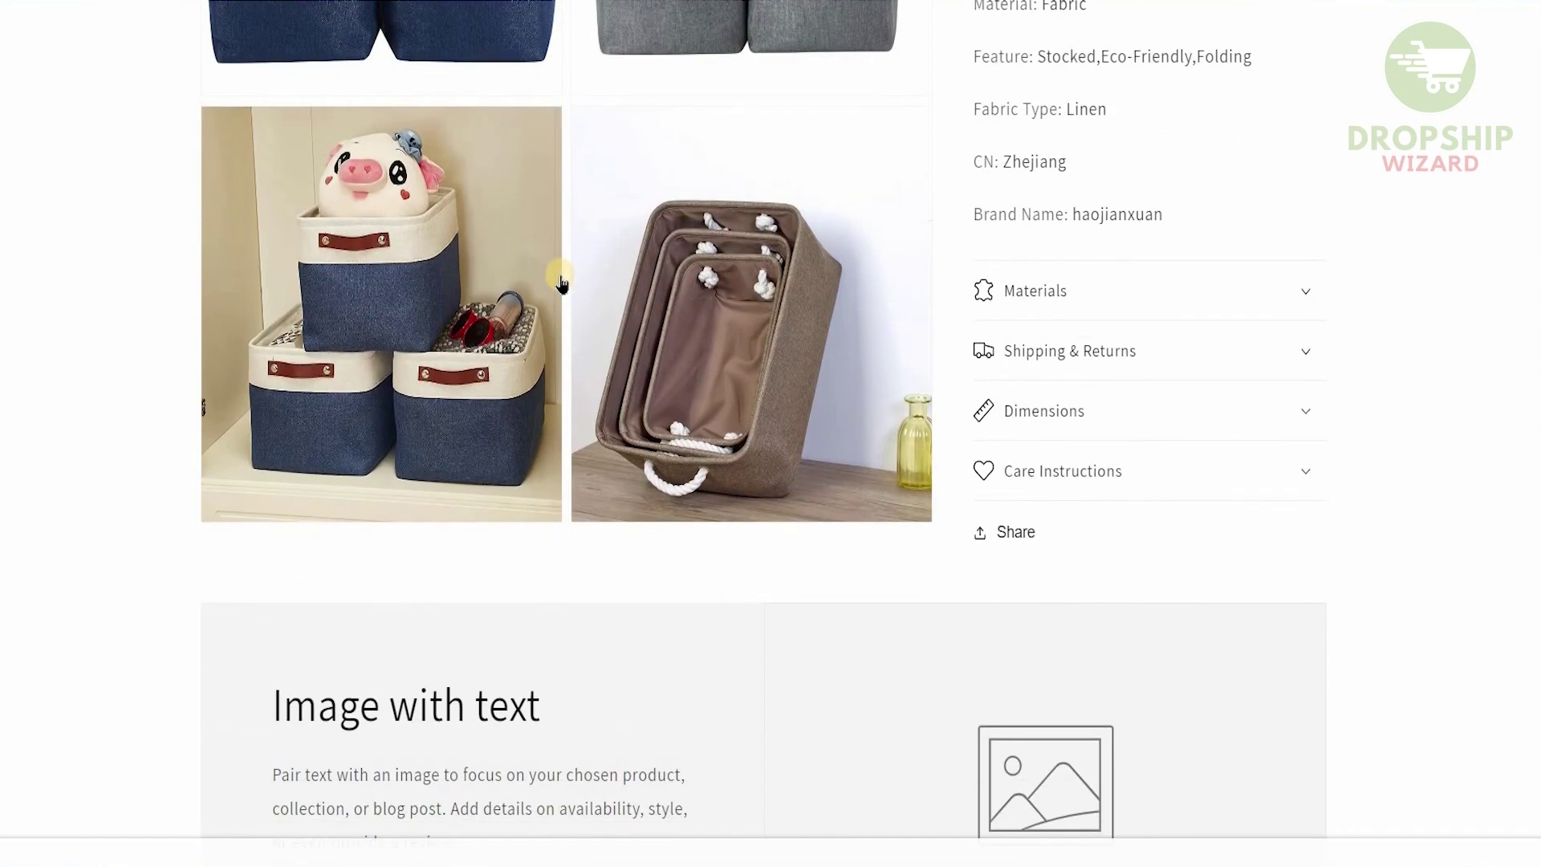